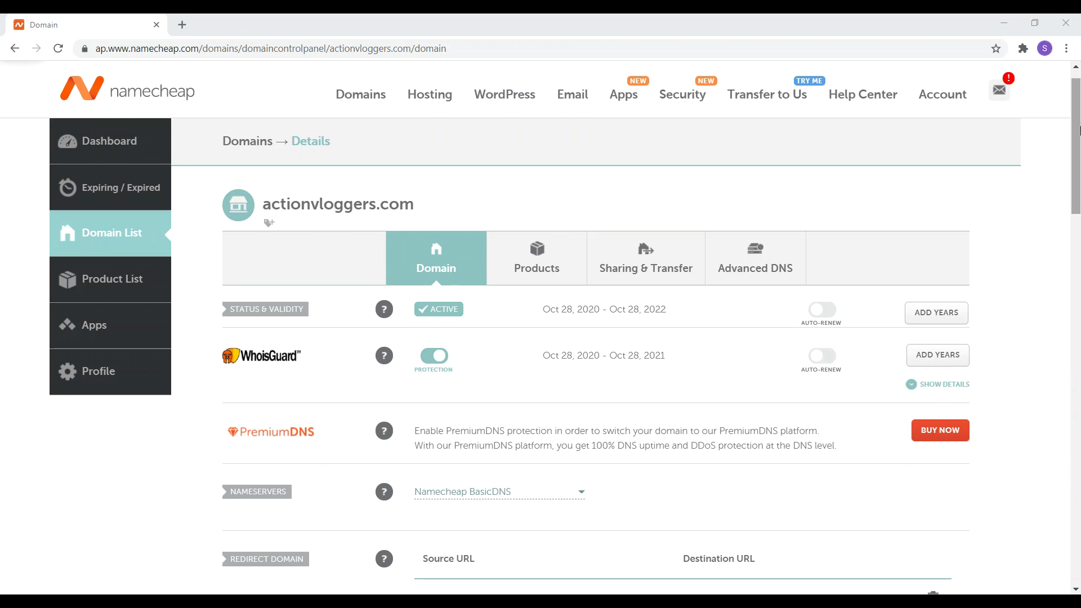
Add a Namecheap forwarder that sends the hello alias to the owner's Gmail address.
scroll(1074, 214, down, 6)
scroll(1075, 215, down, 3)
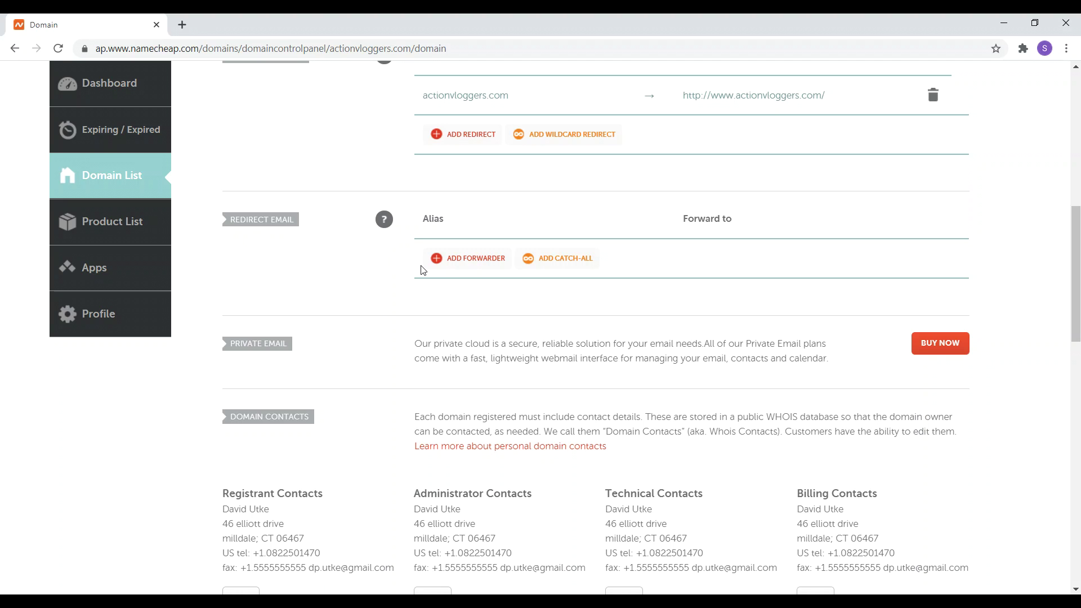
click(466, 257)
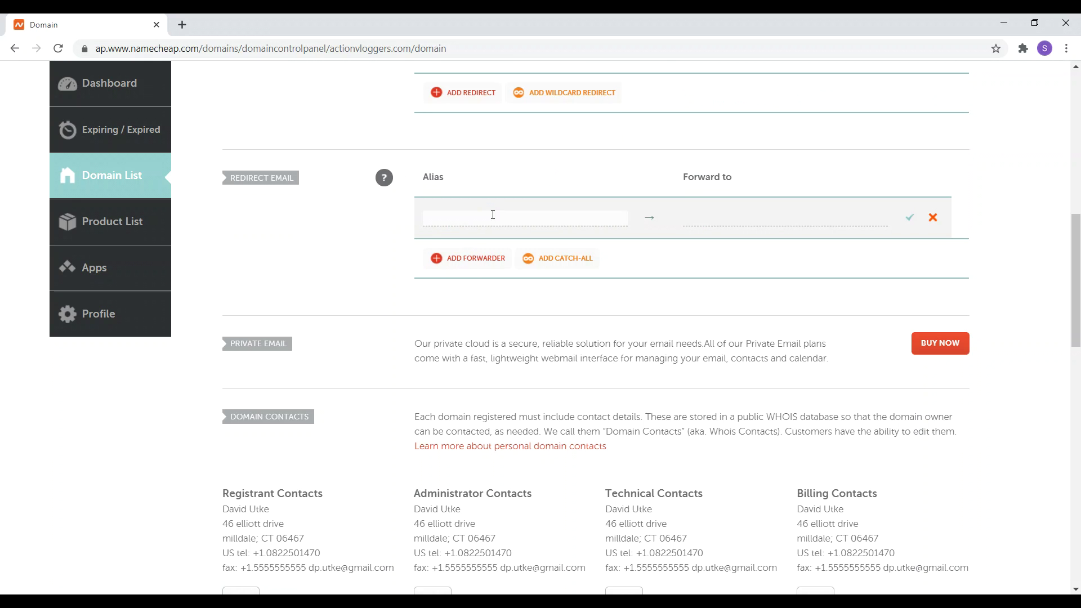
text(hello)
text(@ihr)
key(BackSpace)
key(BackSpace)
click(724, 219)
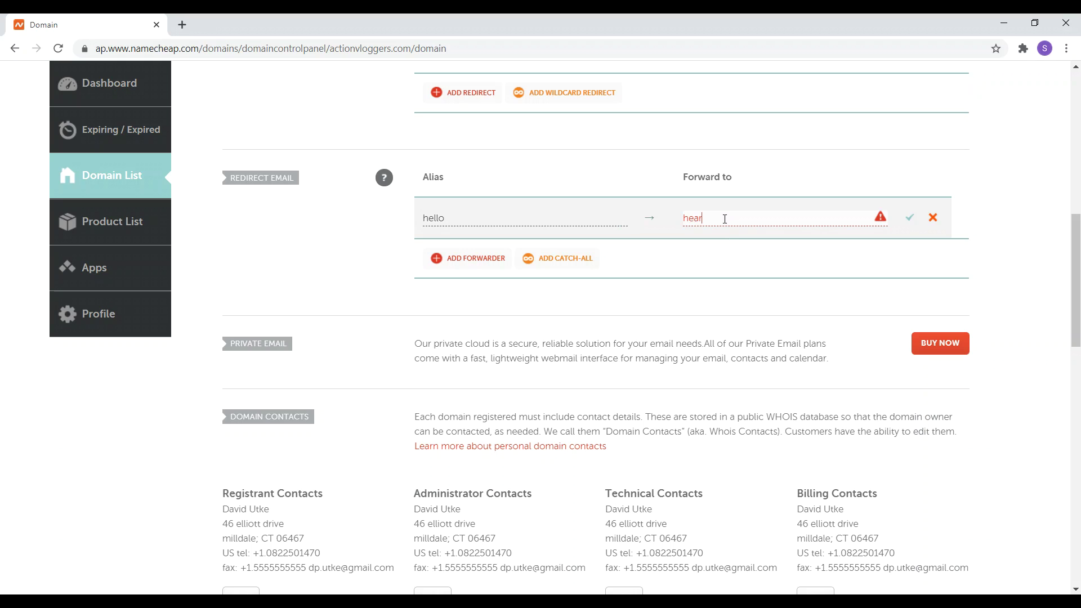
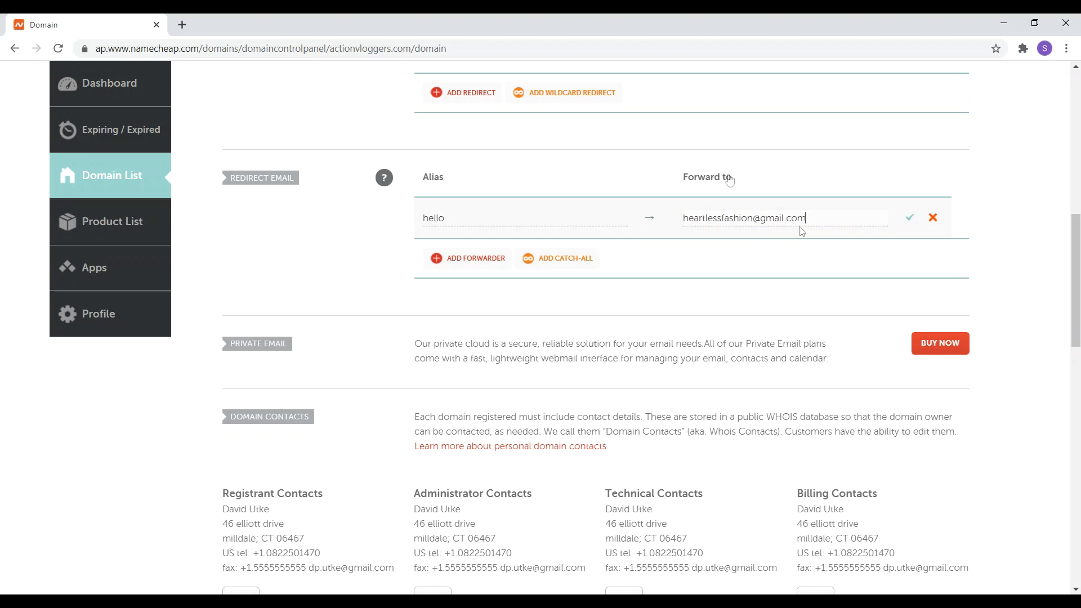
click(911, 221)
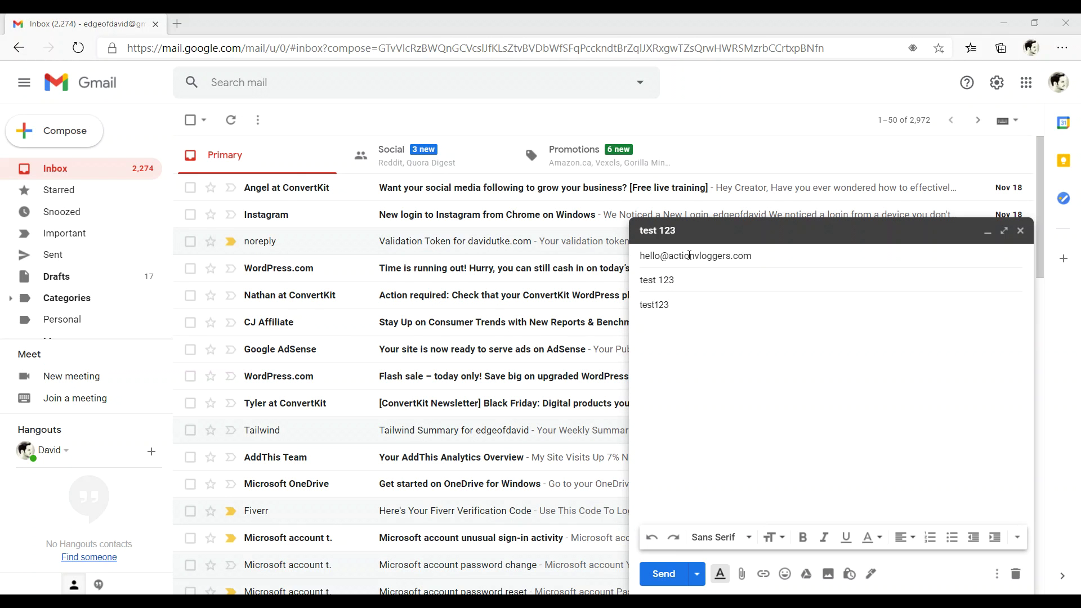
Send the drafted 'test 123' email to the domain's hello alias.
mouse_move(675, 251)
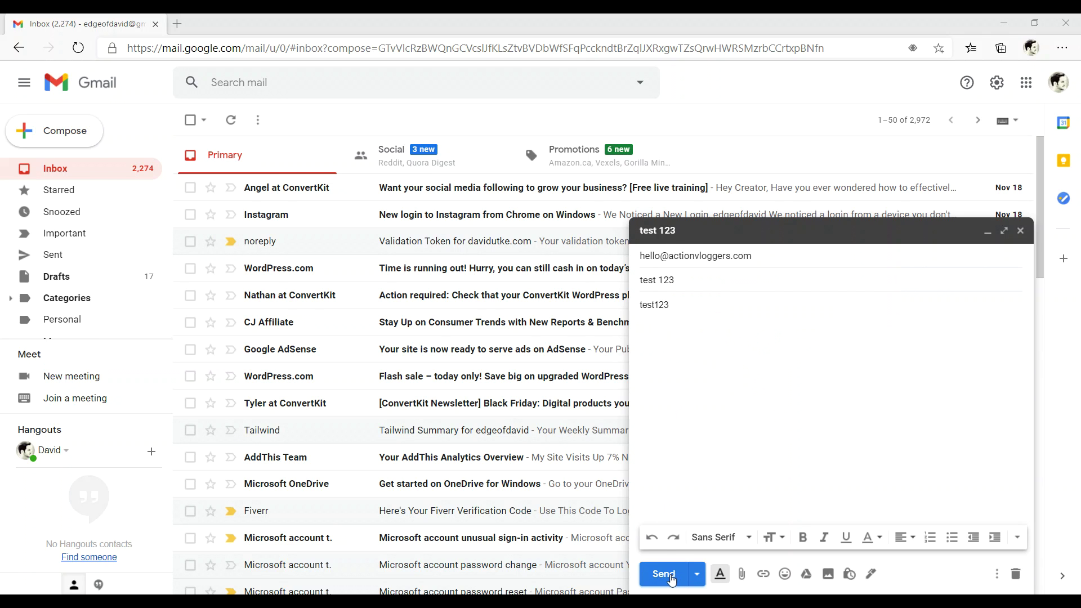
click(667, 575)
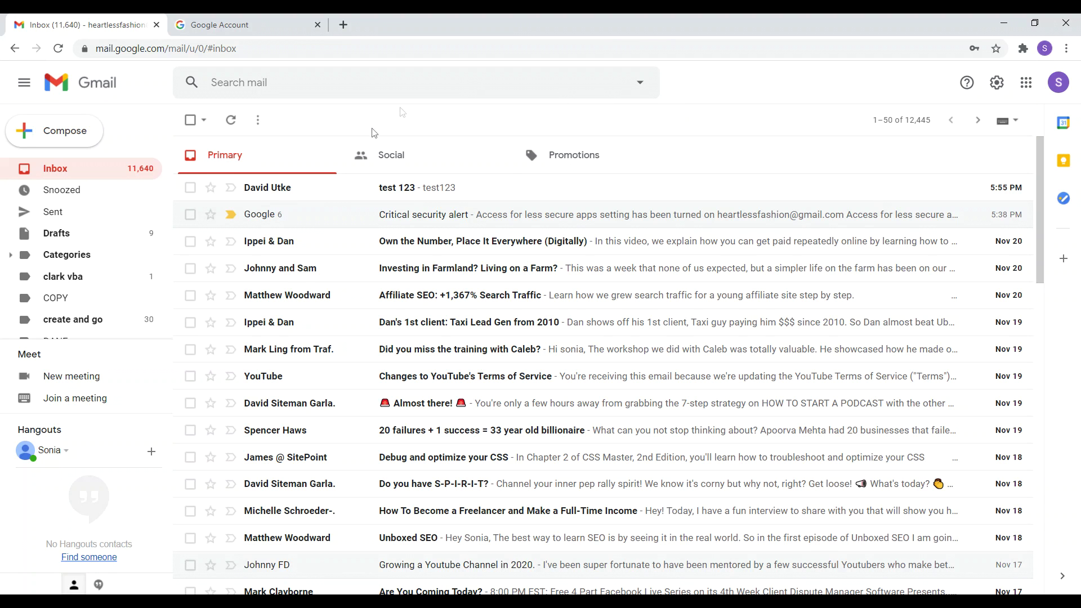
Read the forwarded 'test 123' message, then return to the inbox list.
click(412, 189)
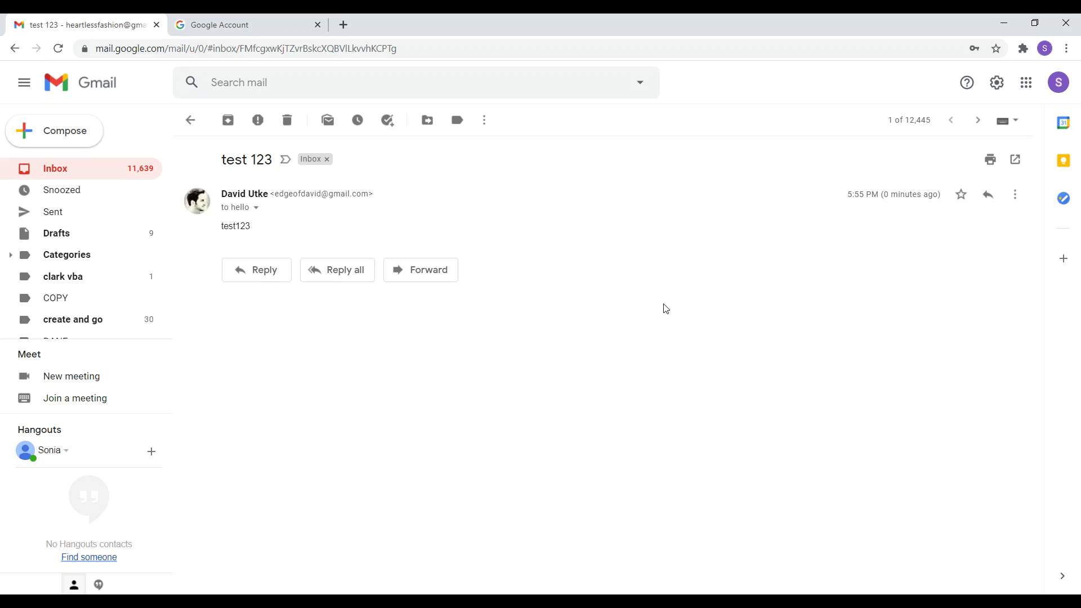
click(97, 172)
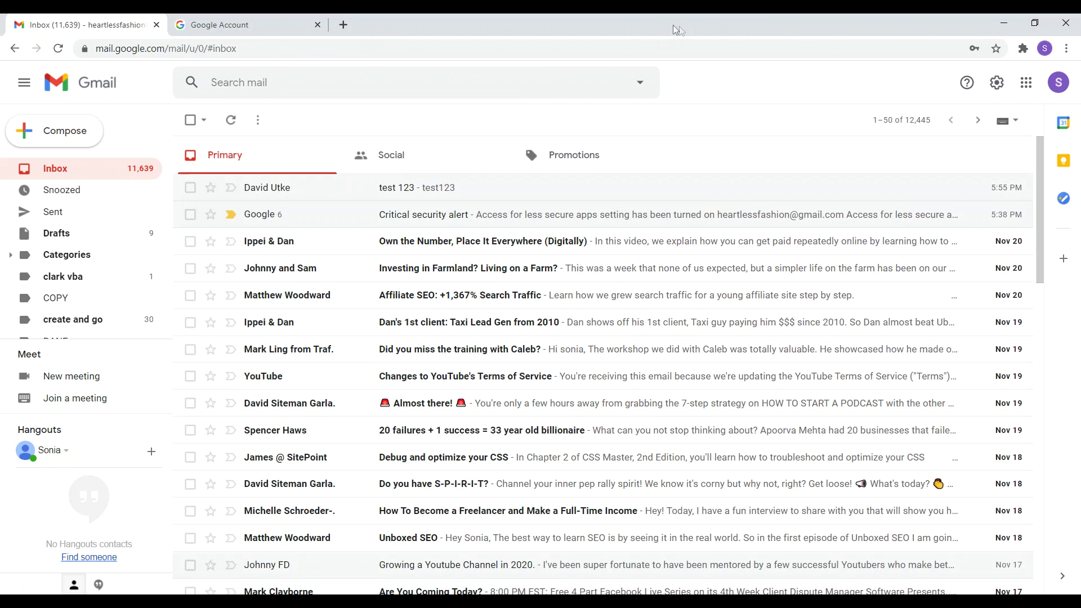
In Settings > Accounts and Import, start adding another Send mail as address.
click(997, 82)
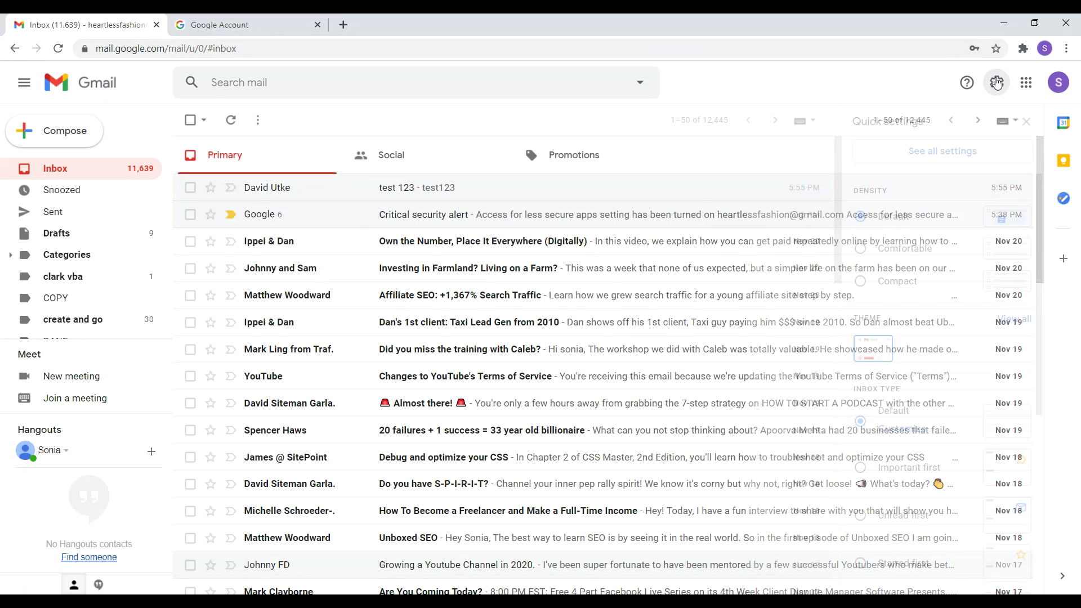
click(936, 157)
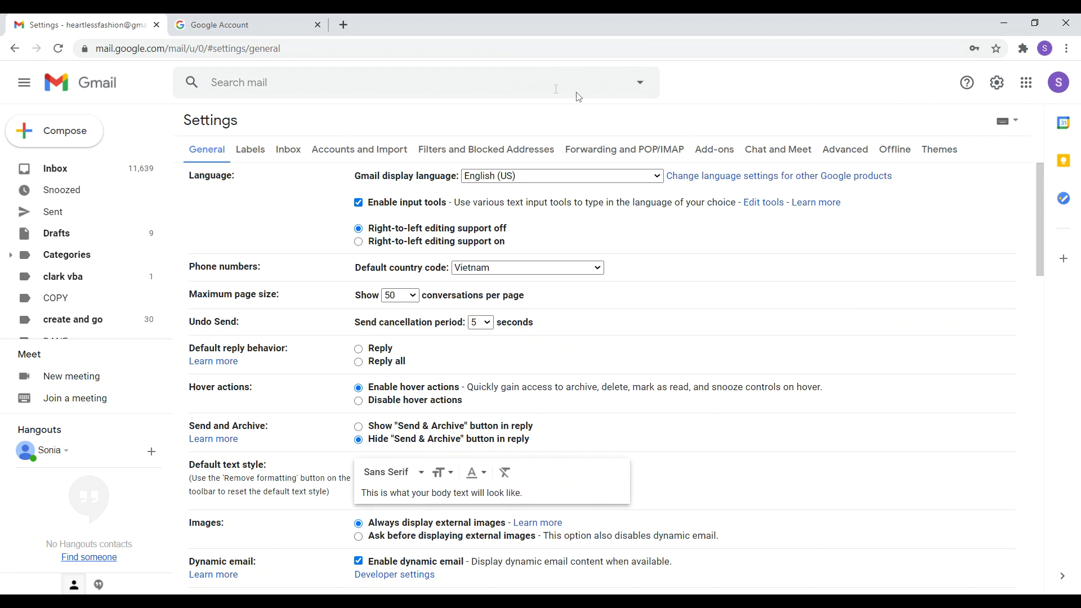
click(357, 157)
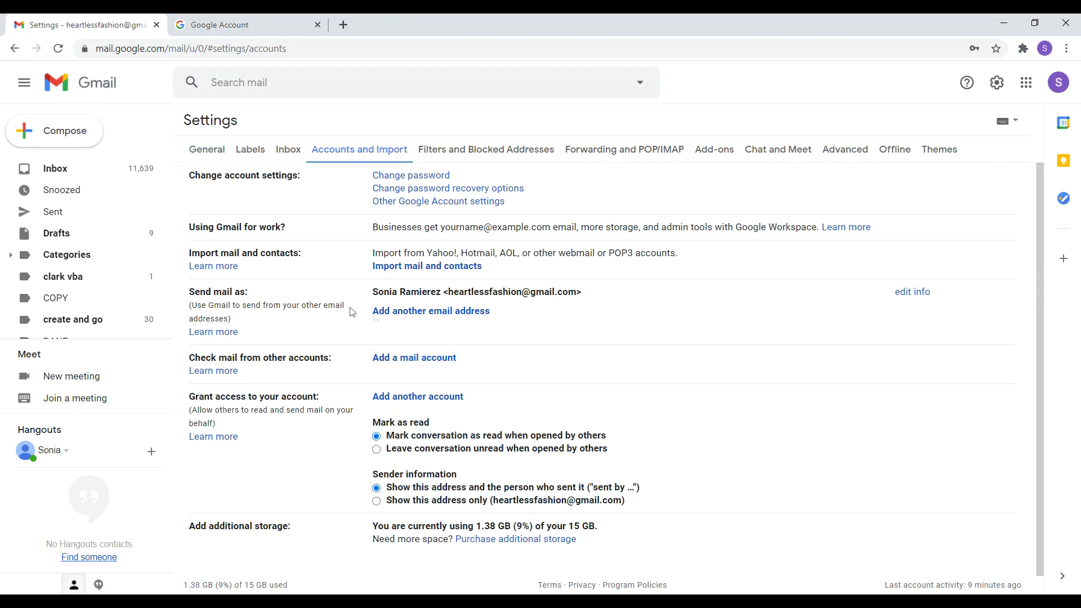
drag(200, 293, 246, 295)
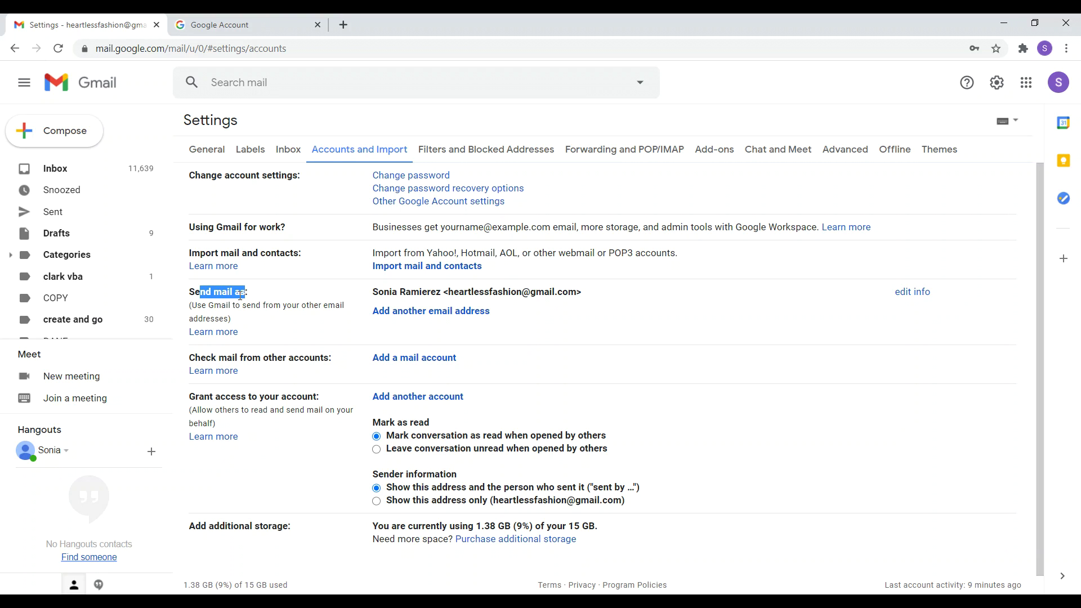
click(461, 318)
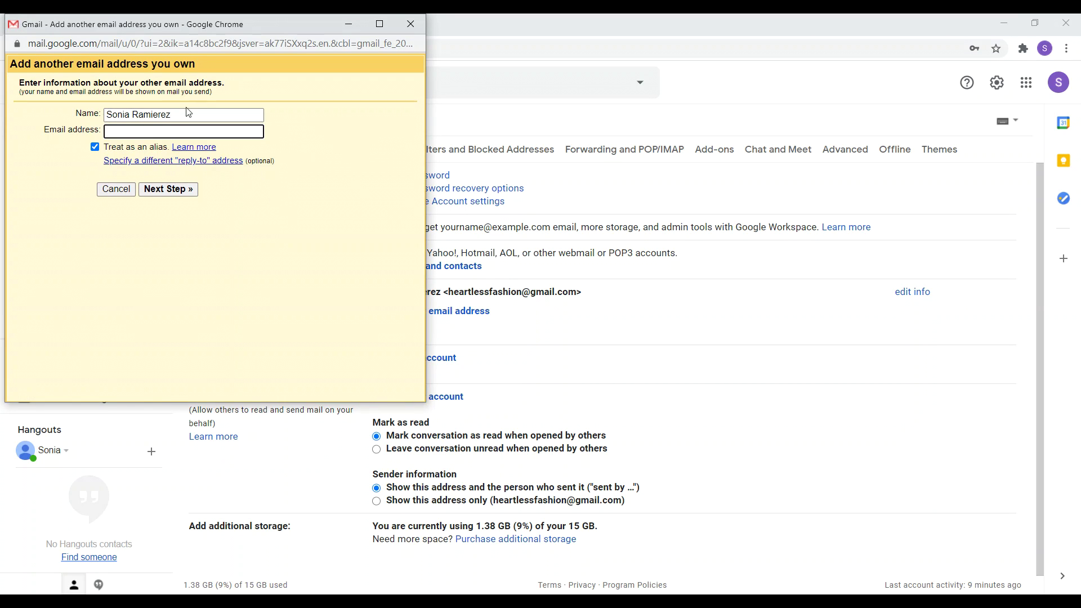
Replace the sender name and enter the domain's hello address, kept as an alias.
drag(189, 112, 93, 114)
key(BackSpace)
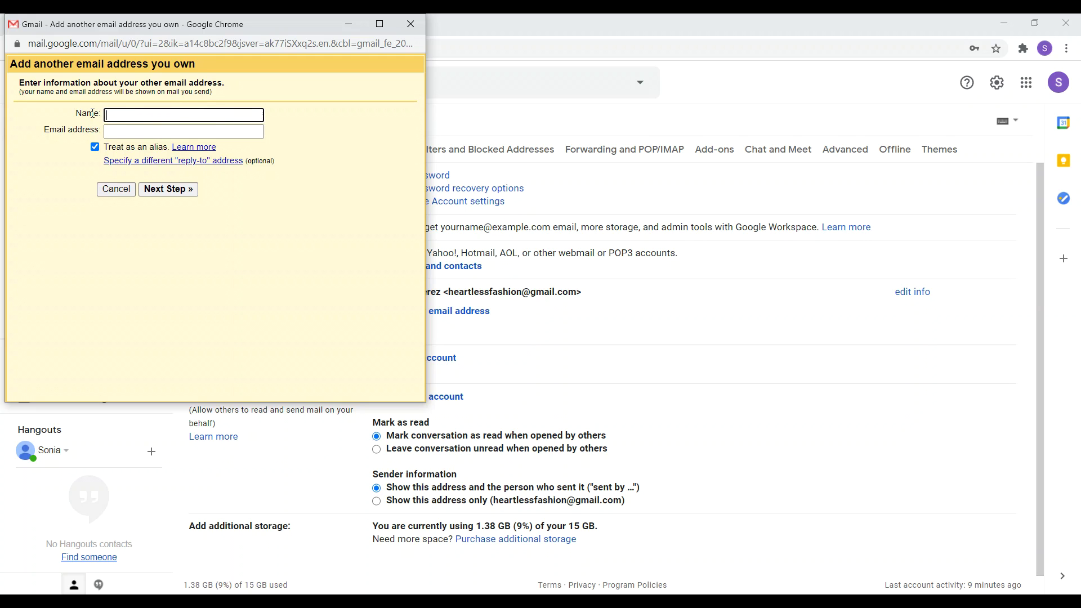
text(David)
click(126, 133)
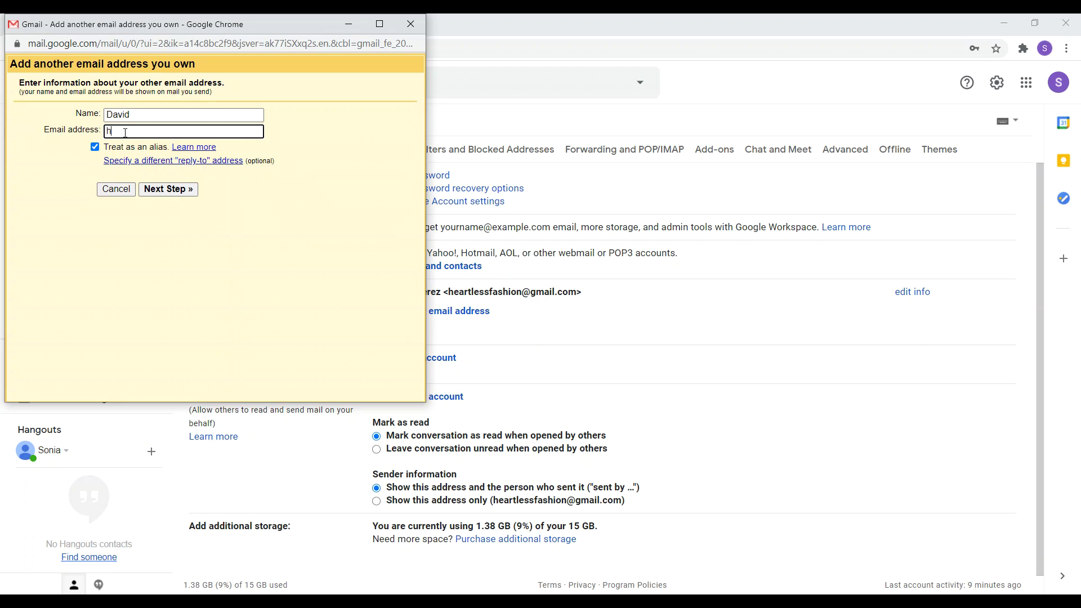
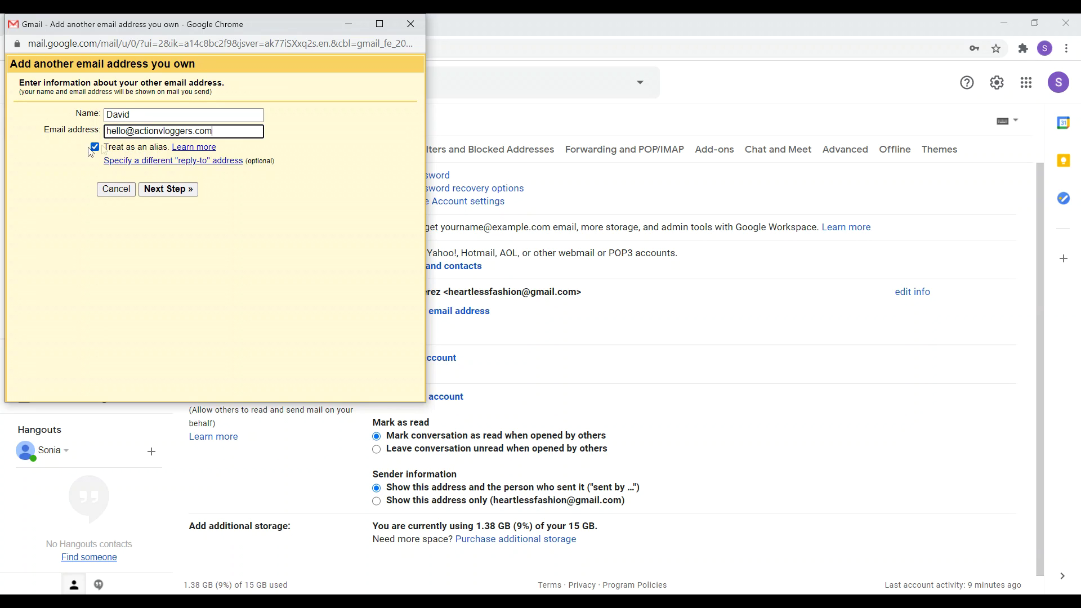
click(159, 192)
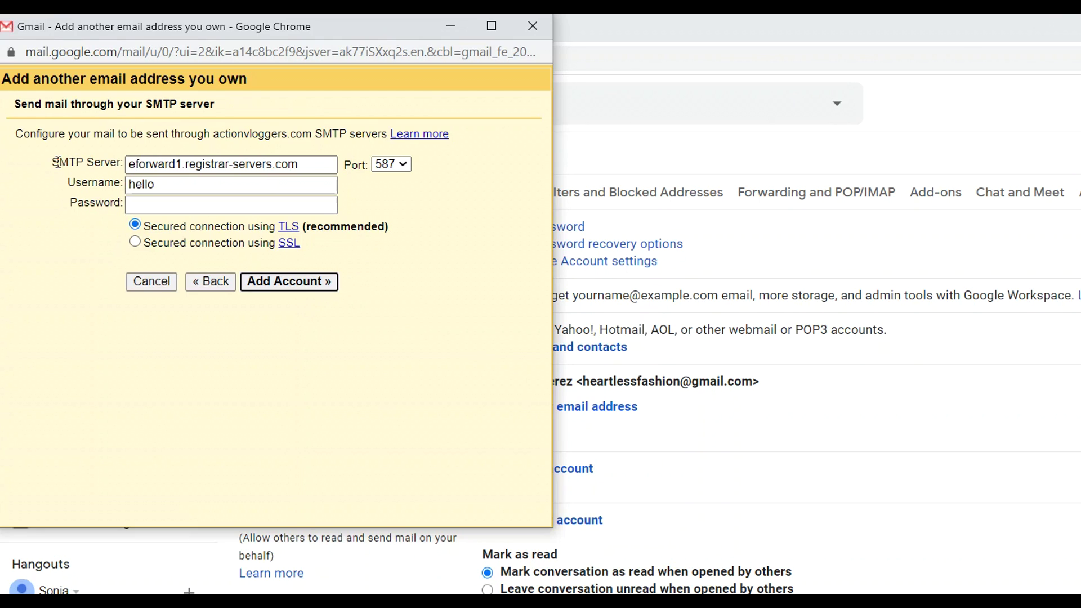
Set the SMTP server to smtp.gmail.com with port 465.
click(302, 169)
drag(303, 169, 127, 164)
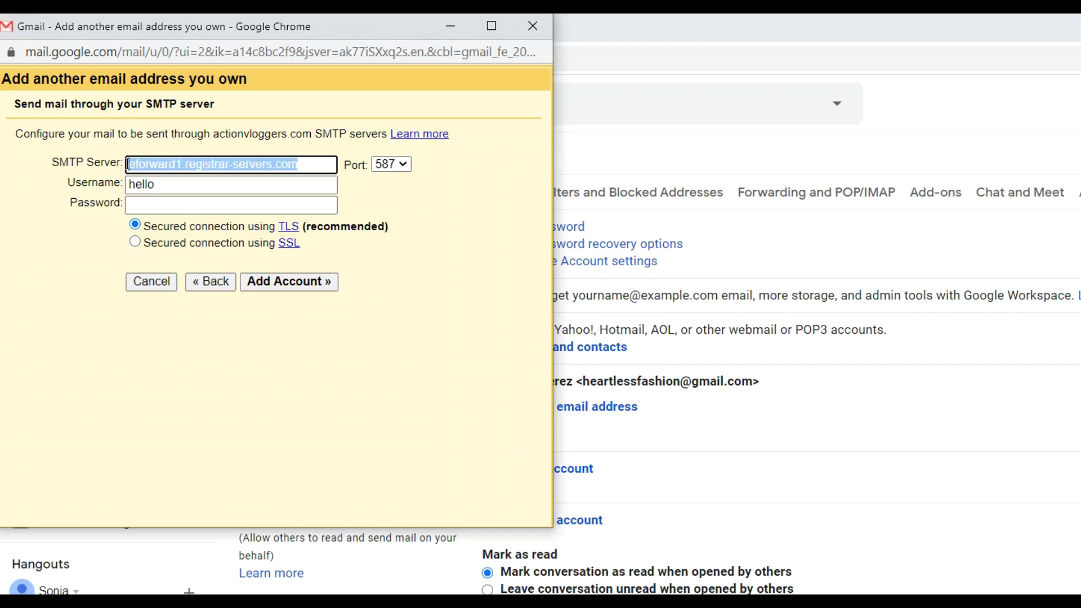
key(BackSpace)
text(smt)
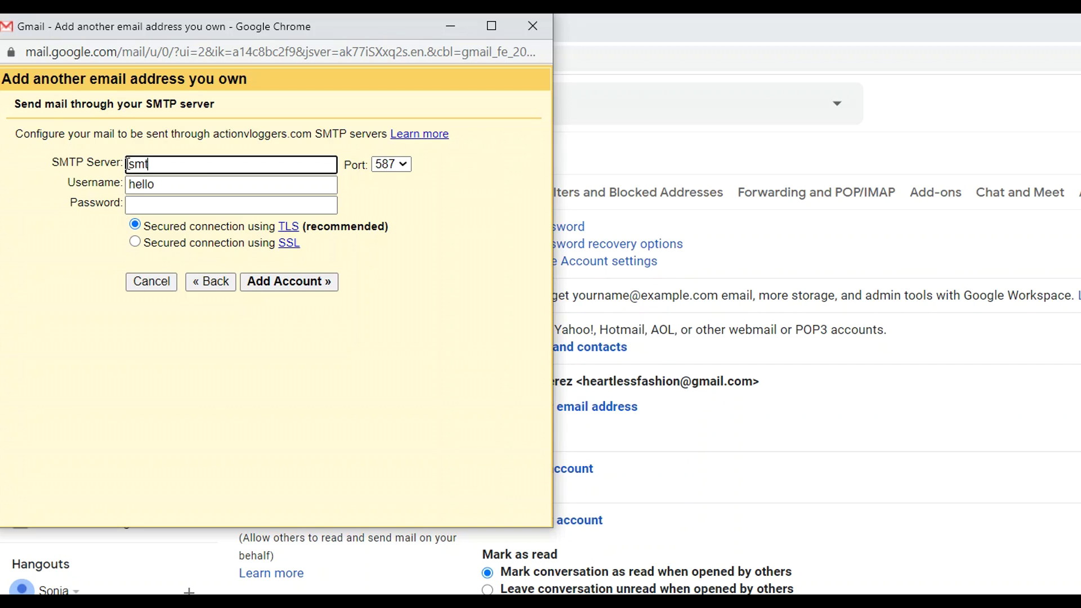
text(p.gmail.com)
click(391, 164)
click(384, 213)
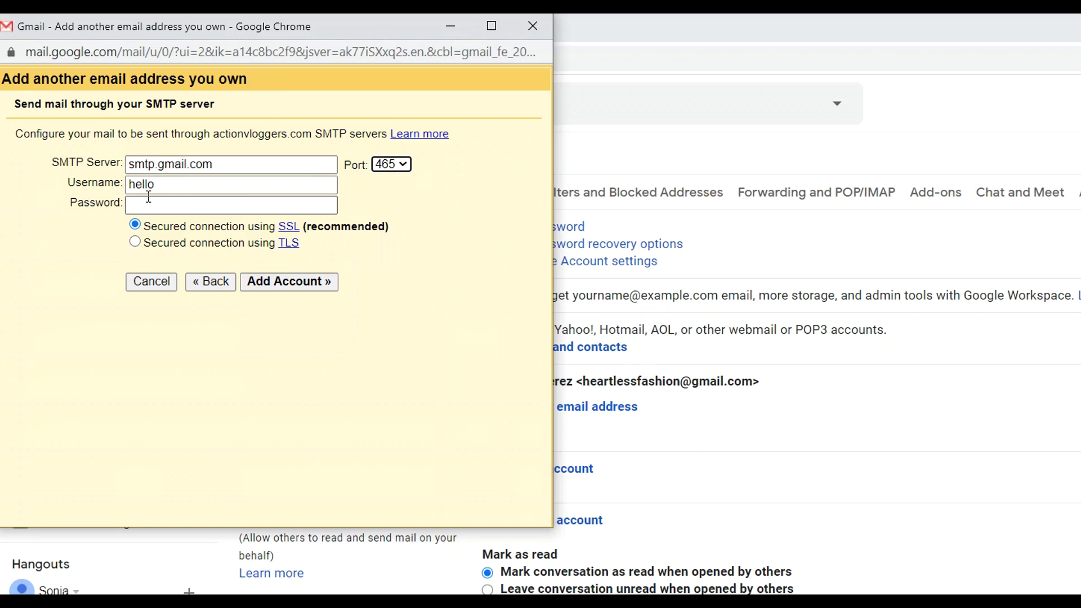
click(160, 166)
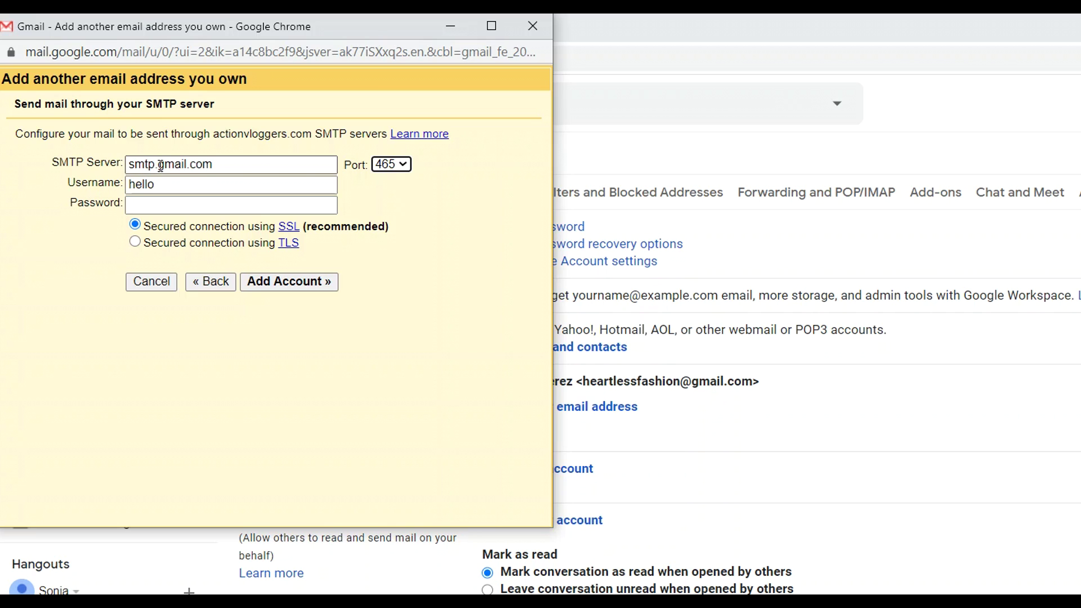
Enter the Gmail address as the SMTP username and the account password.
click(168, 186)
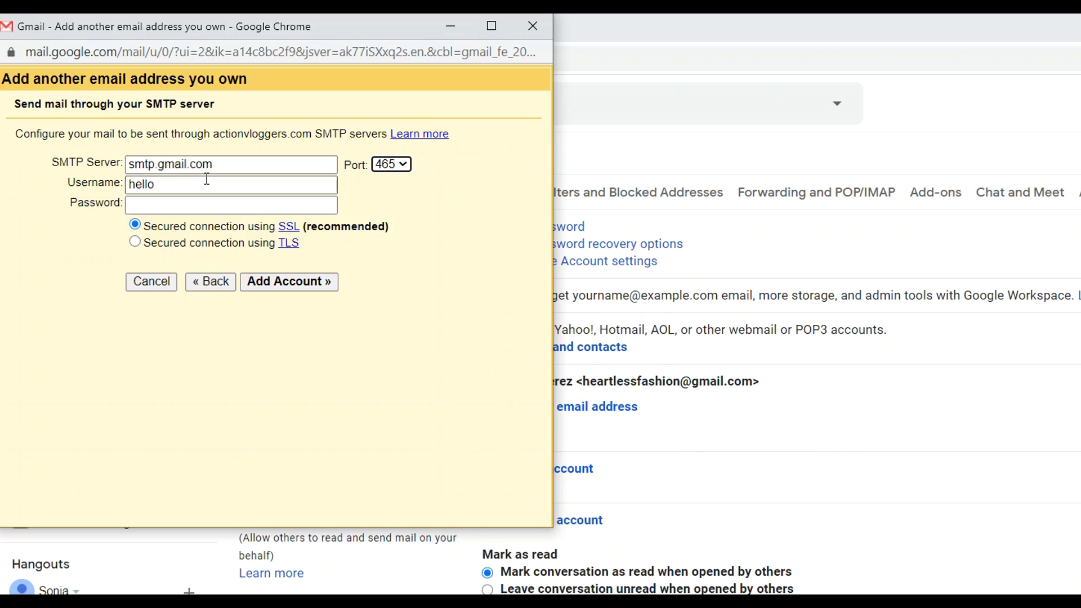
drag(203, 181, 100, 181)
key(BackSpace)
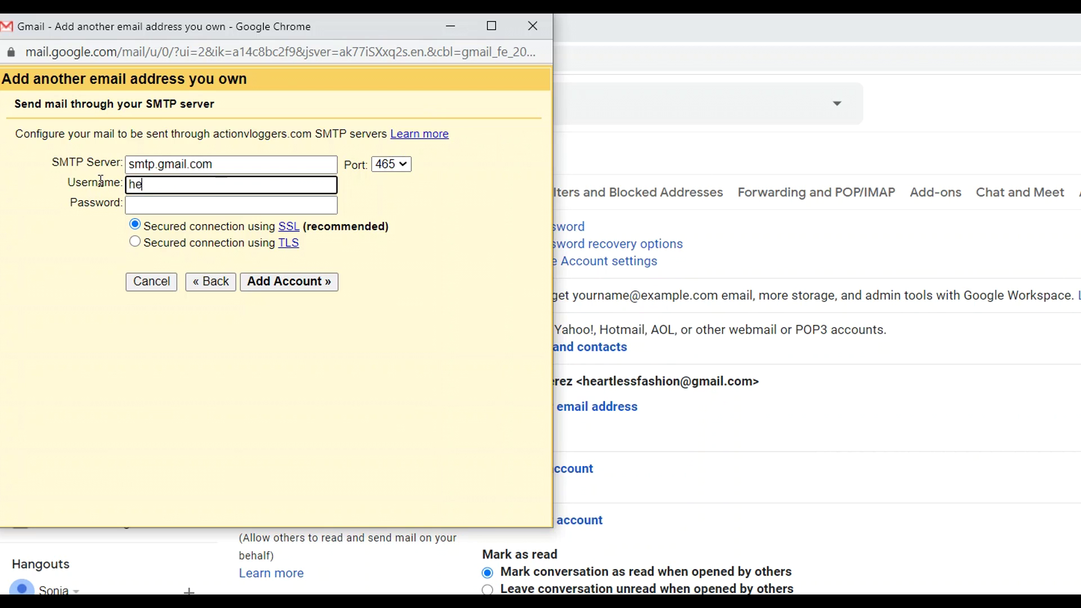
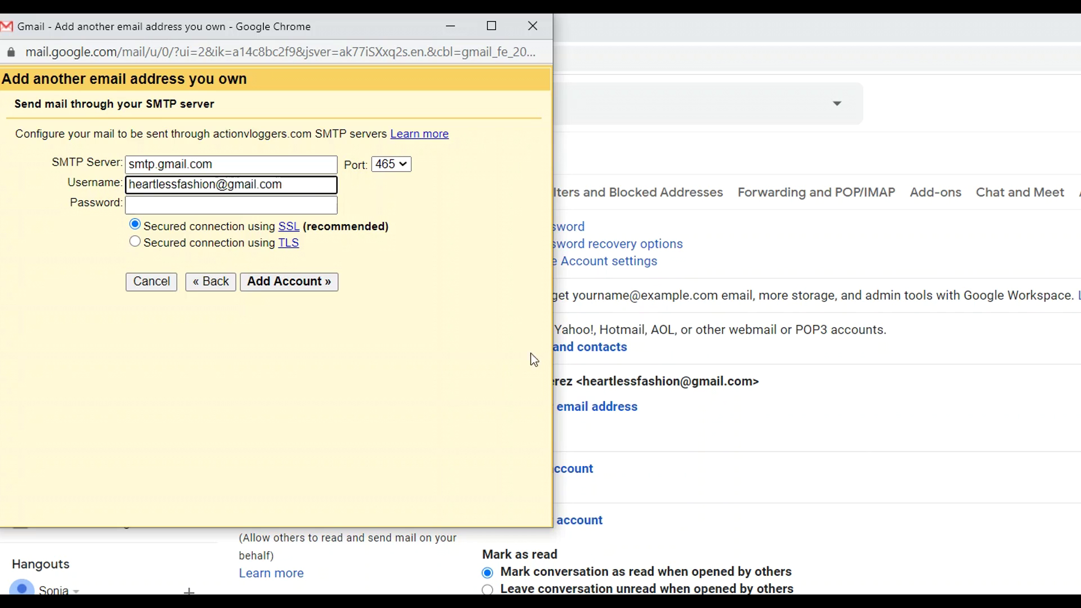
click(181, 204)
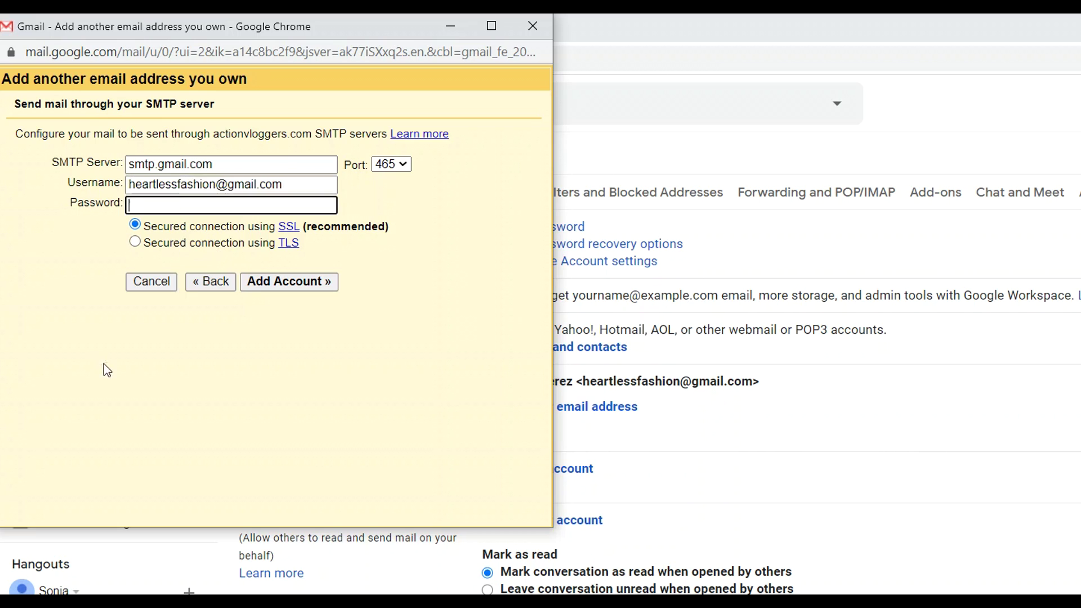
text(*********)
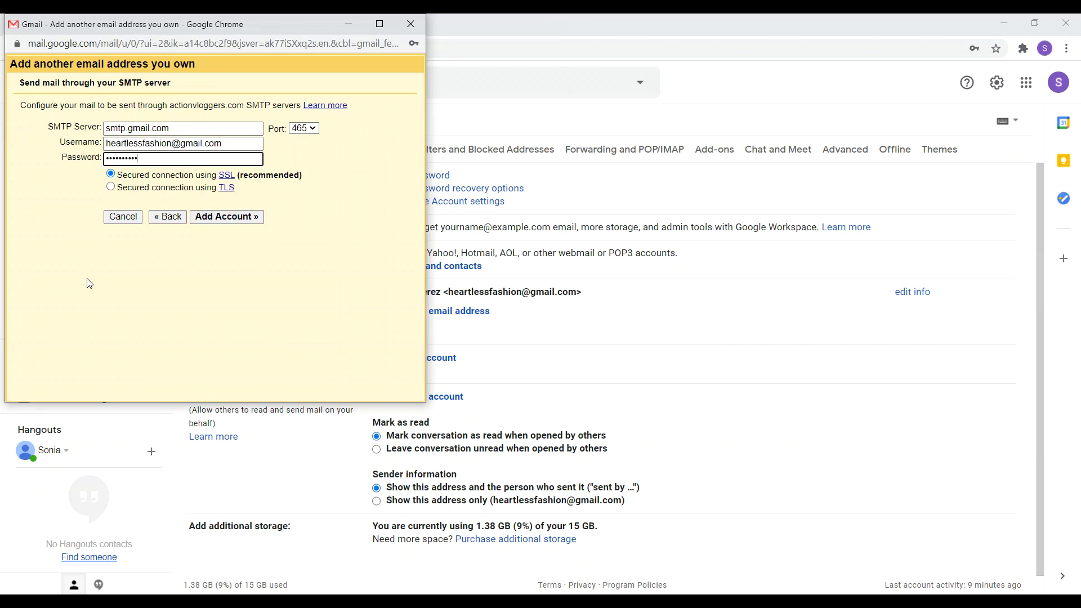
Add the account so Gmail emails a confirmation code to the hello address.
click(217, 222)
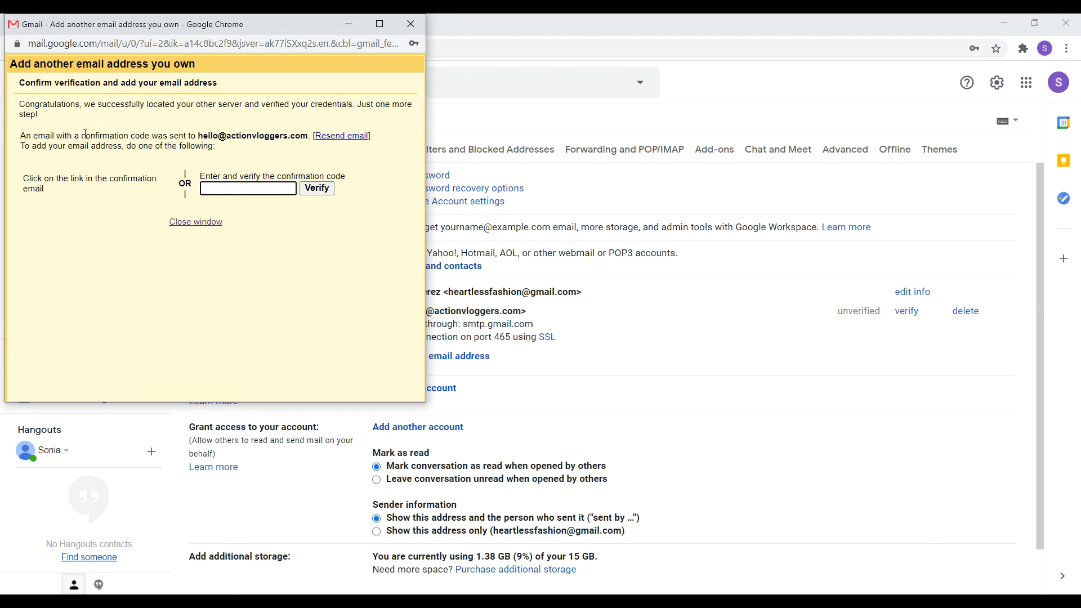
drag(85, 136, 300, 138)
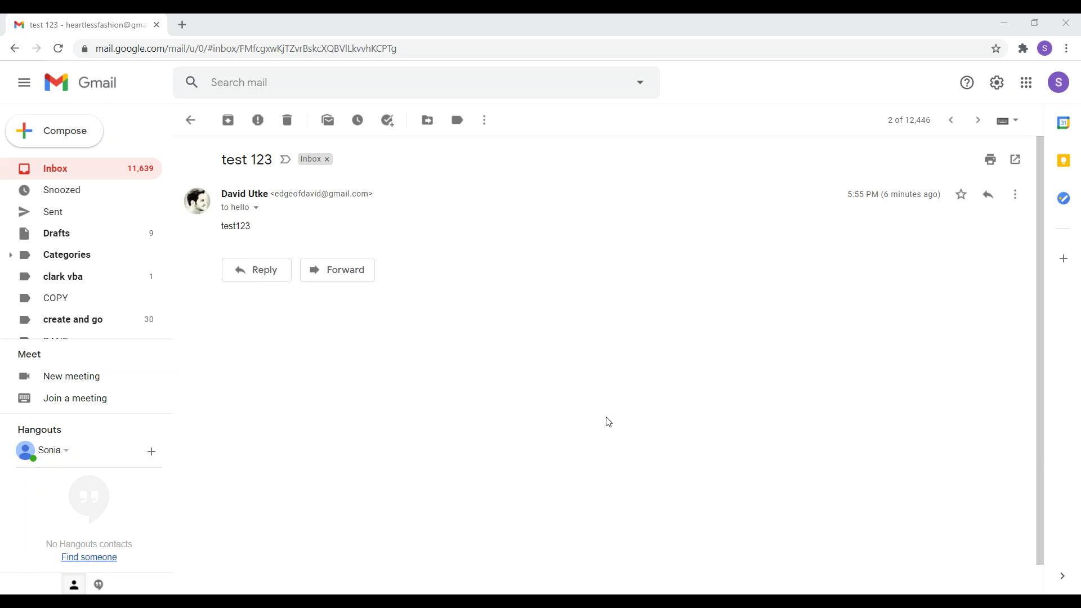
click(260, 274)
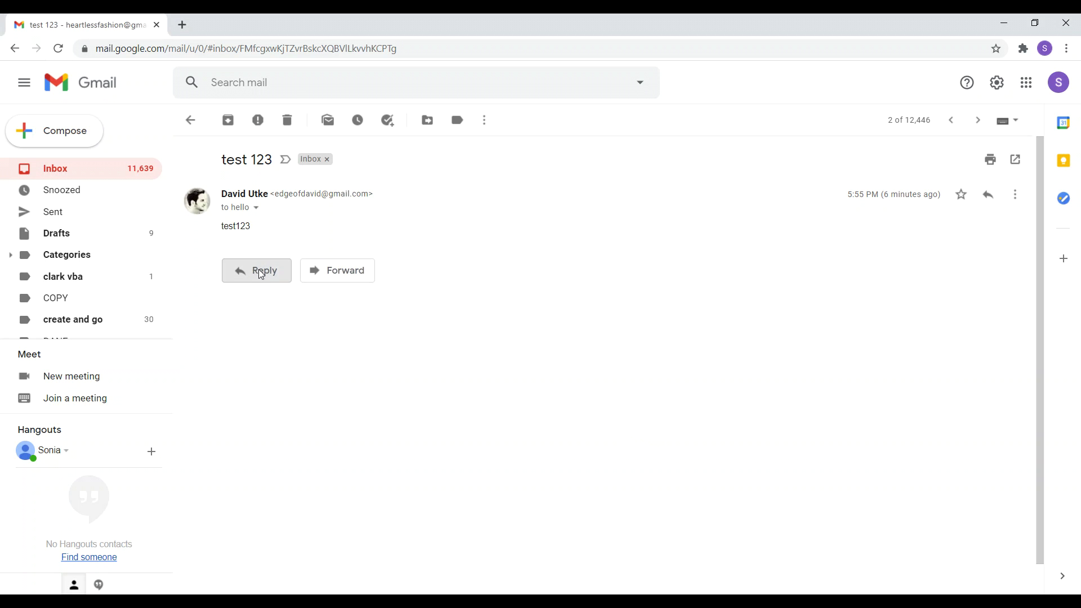
click(429, 279)
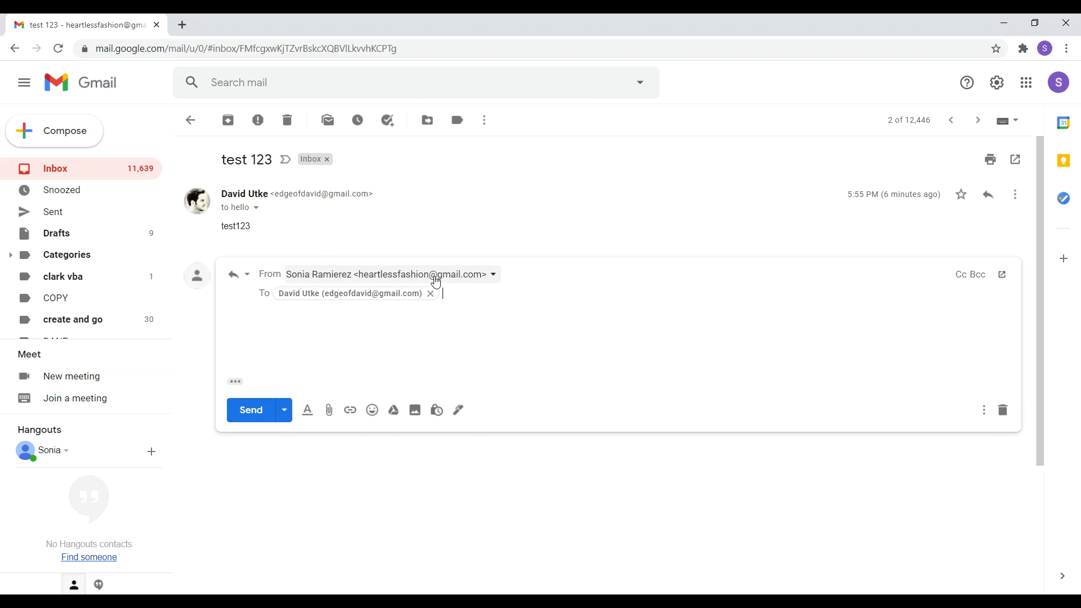
click(492, 274)
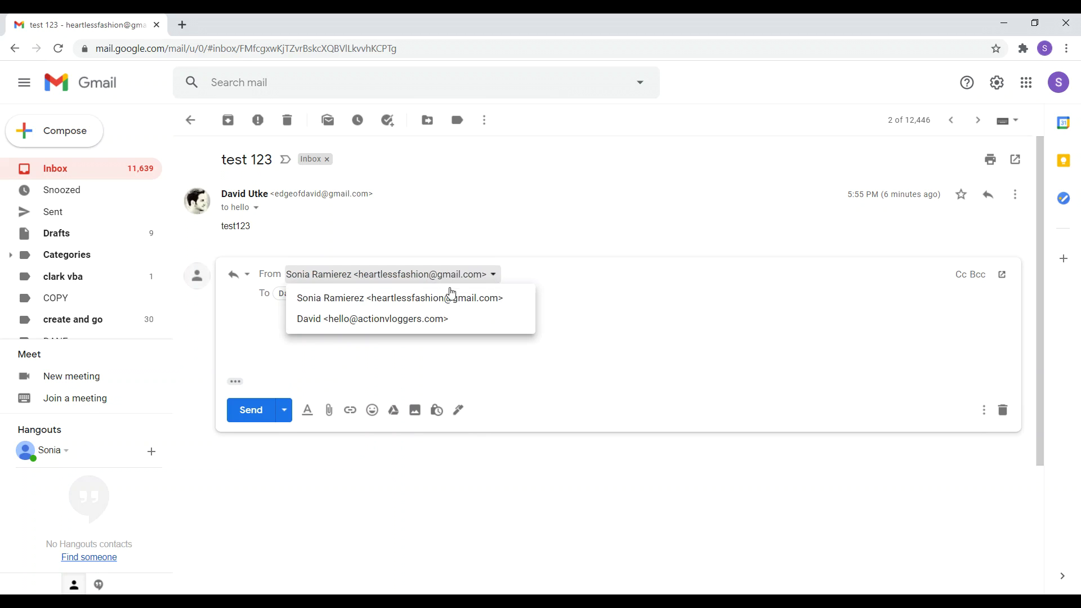
click(435, 321)
click(363, 327)
text(iohohoh)
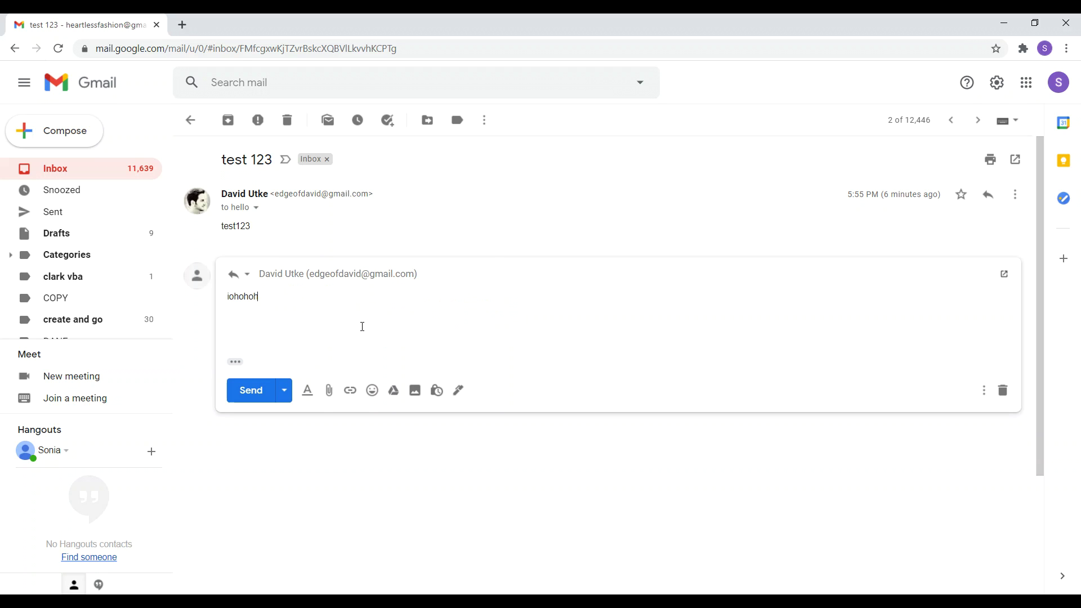
key(BackSpace)
key(BackSpace)
key(BackSpace)
key(BackSpace)
key(BackSpace)
key(BackSpace)
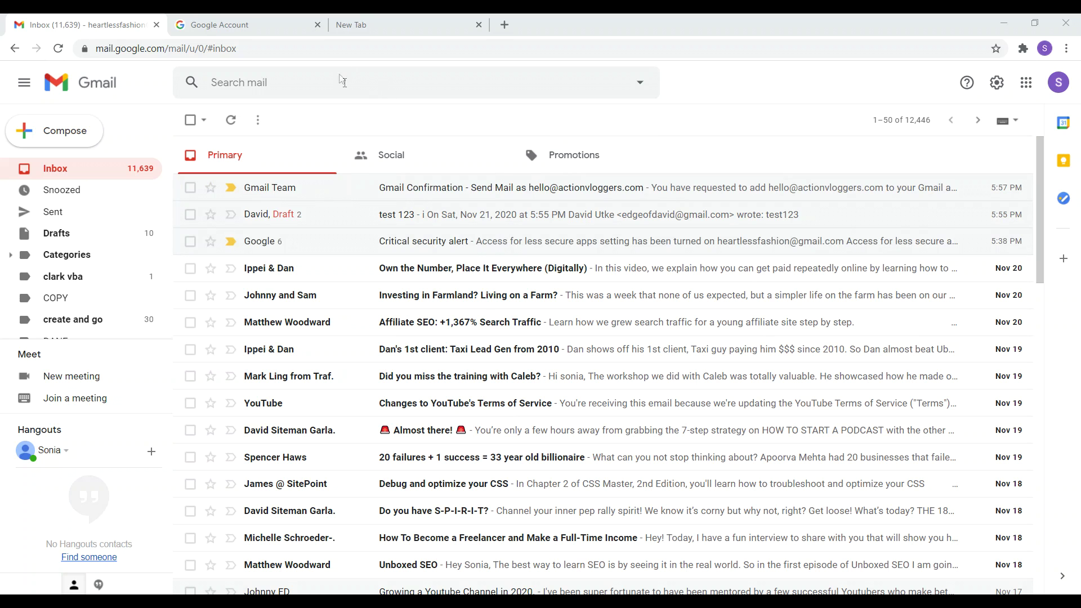
click(246, 23)
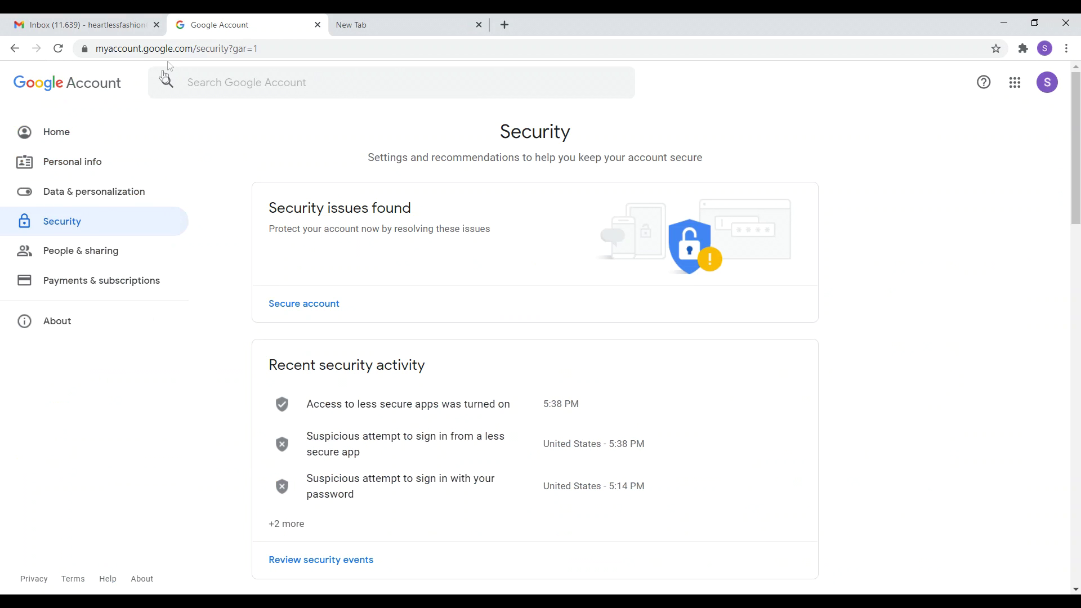
drag(1078, 148, 1078, 469)
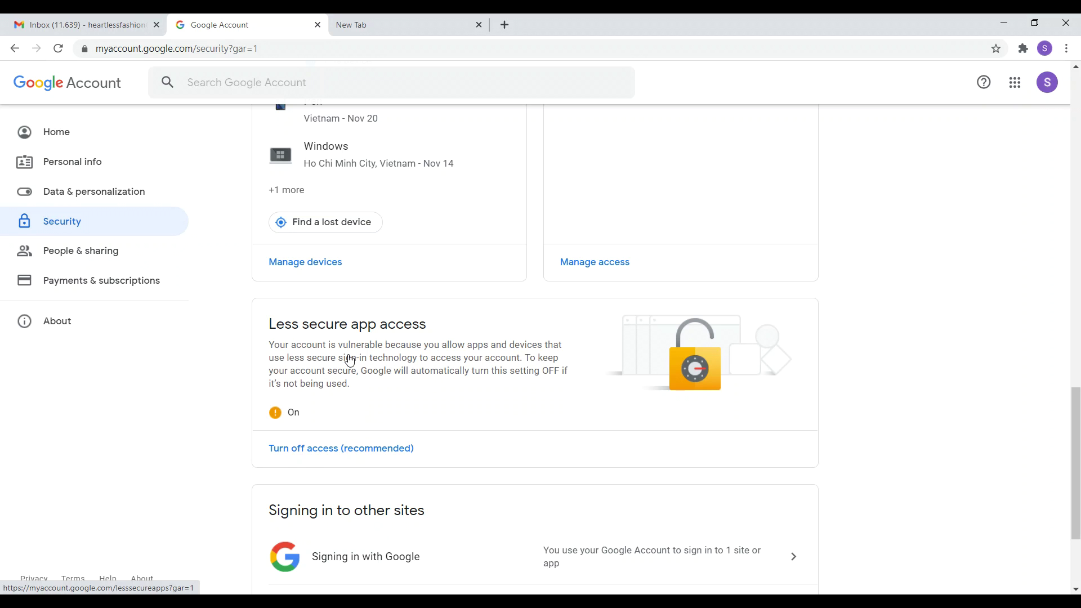
click(84, 25)
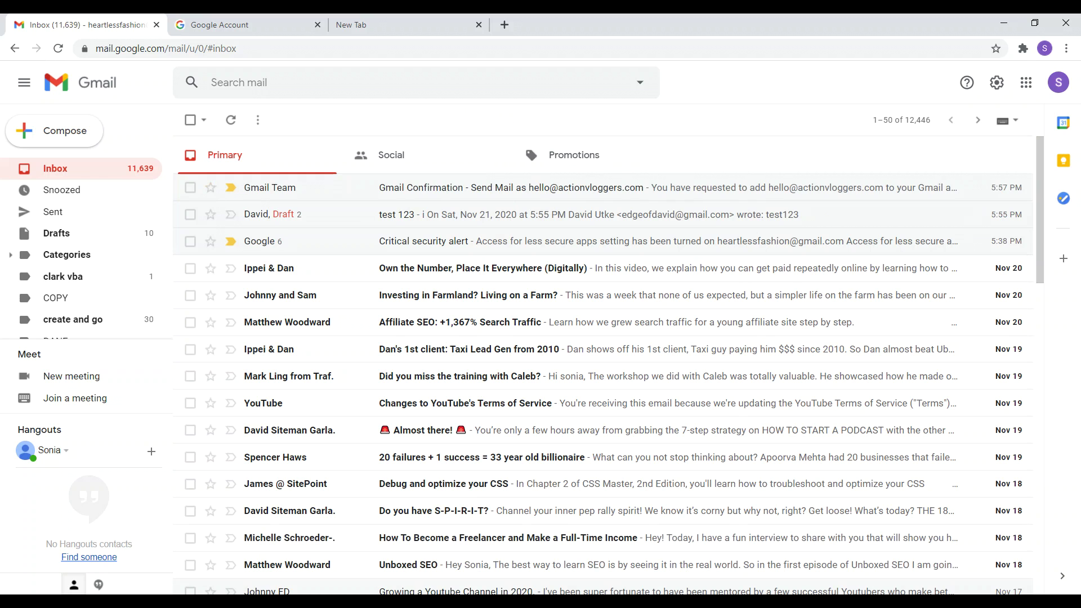
Select both lines of the 534-5.7.14 error in the Notepad 'email' note for copying.
key(alt+Tab)
click(767, 234)
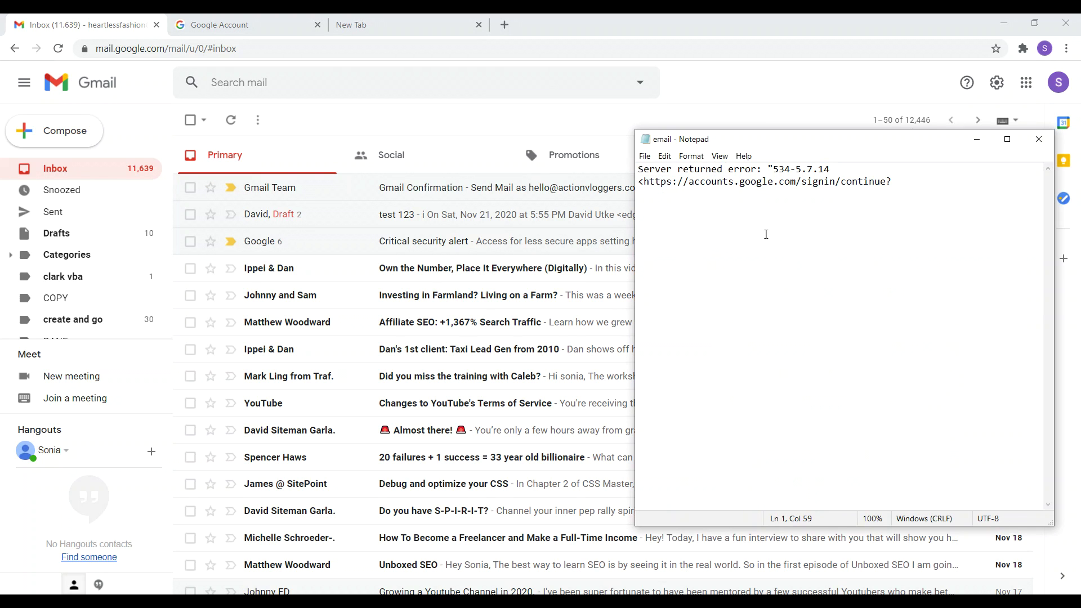
click(228, 28)
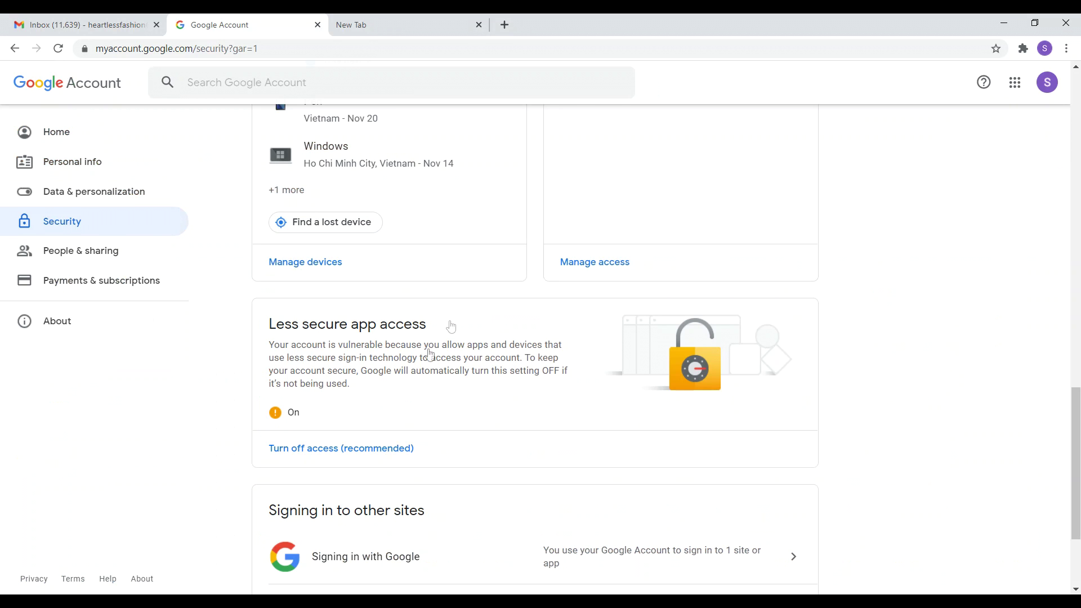
click(85, 25)
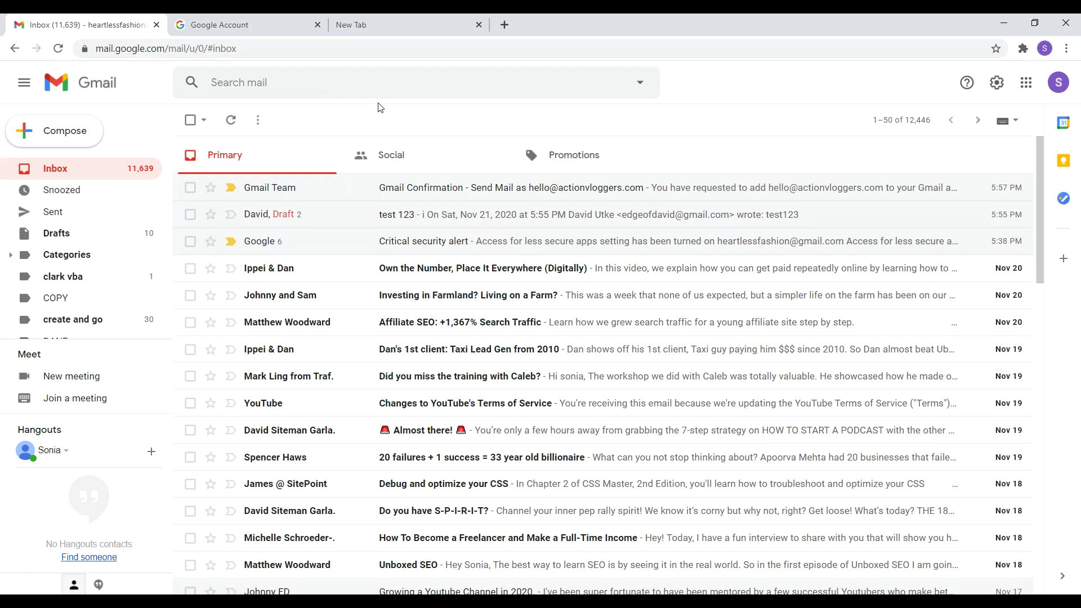
key(alt+Tab)
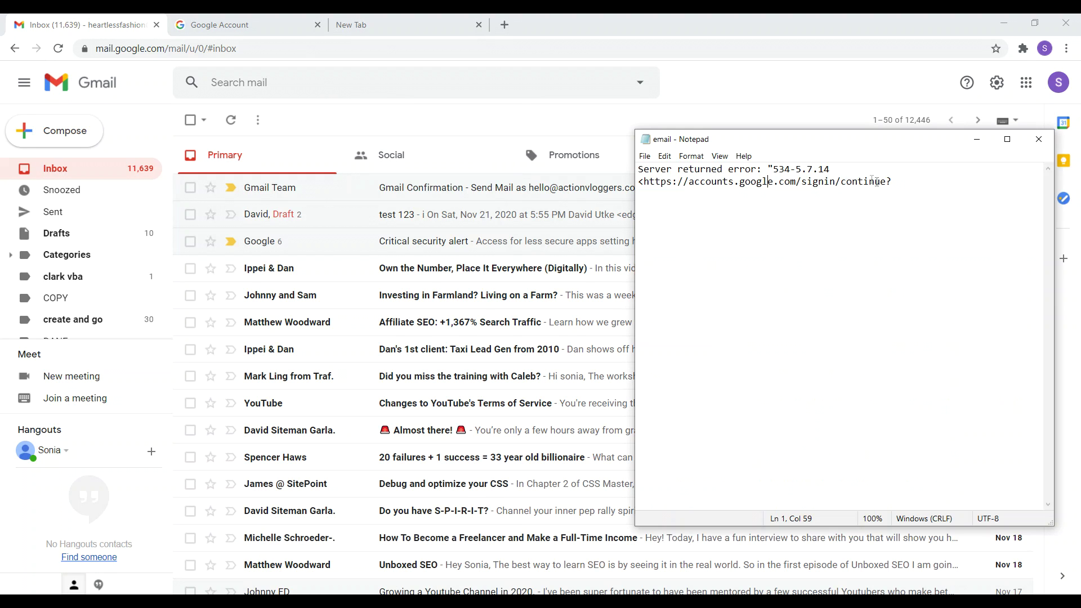
drag(911, 186, 652, 175)
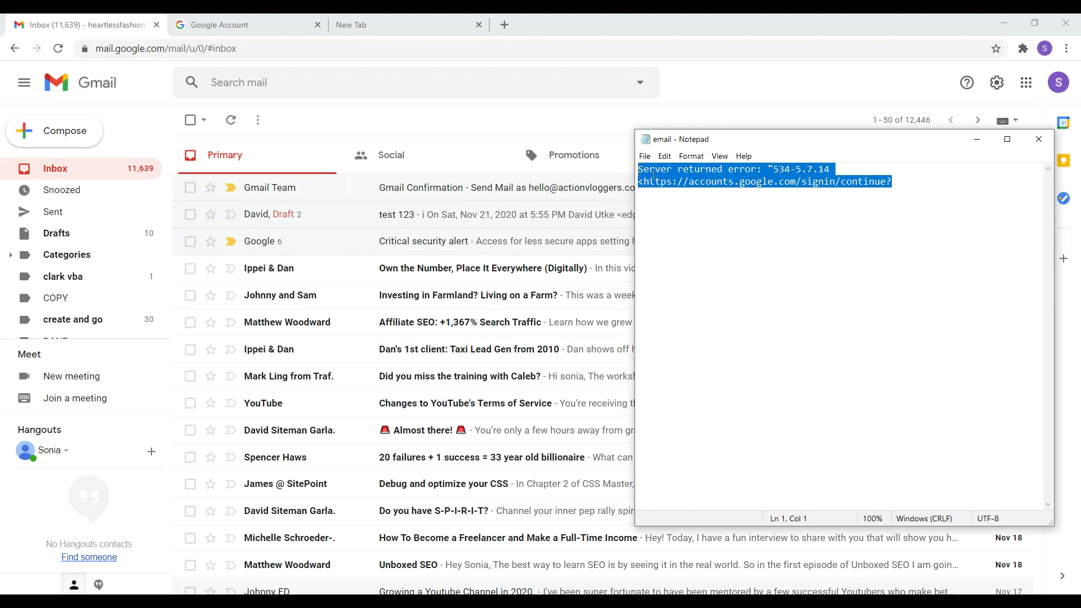
right_click(653, 175)
Copy the 534-5.7.14 error and search the web for it in a new tab.
click(555, 212)
click(394, 24)
right_click(345, 49)
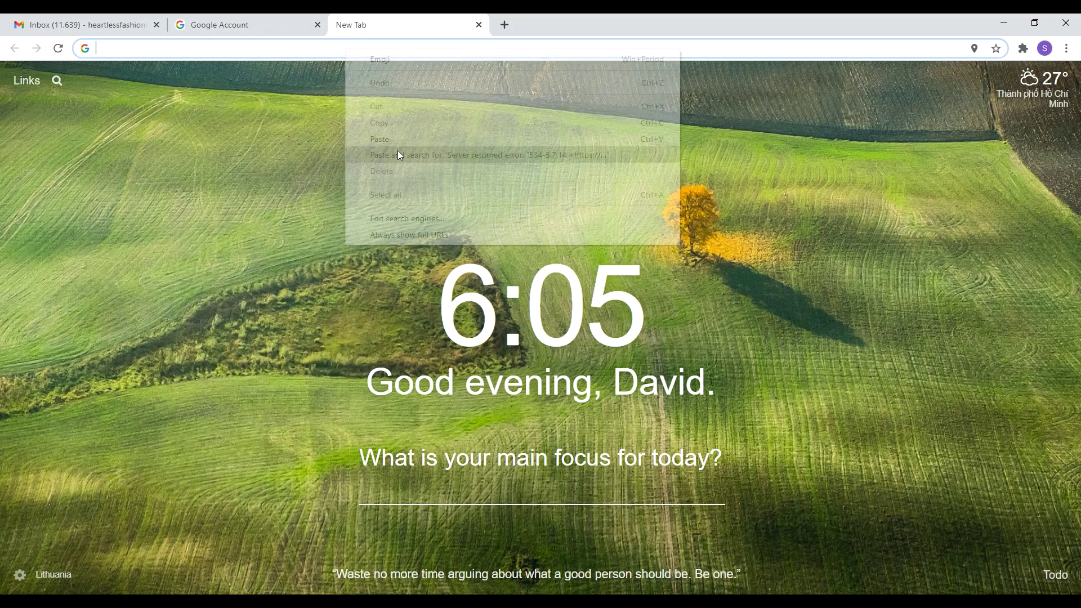
click(399, 155)
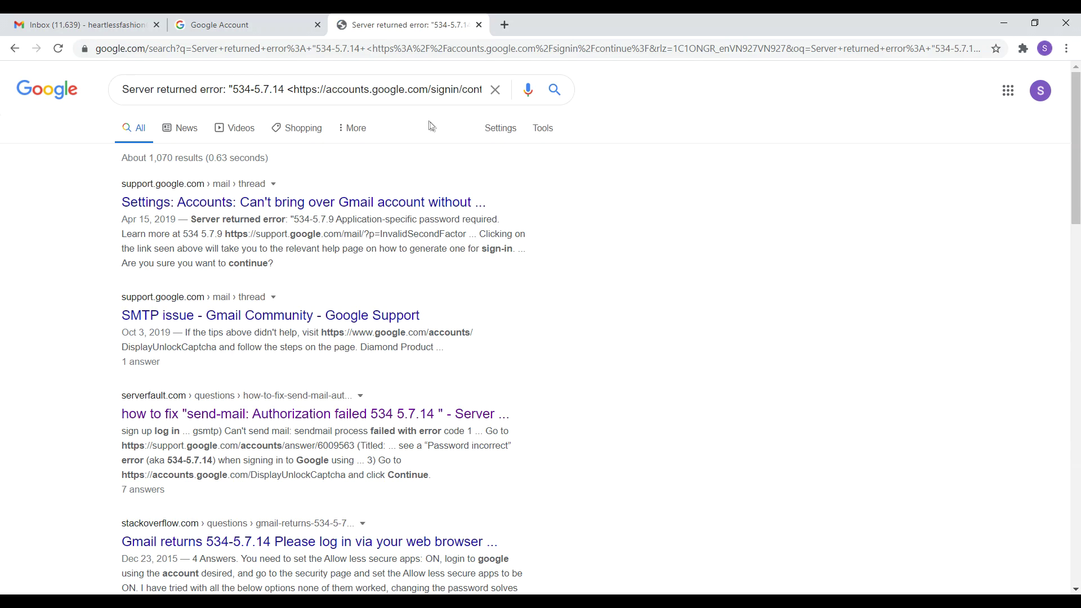
Open the Server Fault answer's g.co/allowaccess link in a new tab.
click(250, 415)
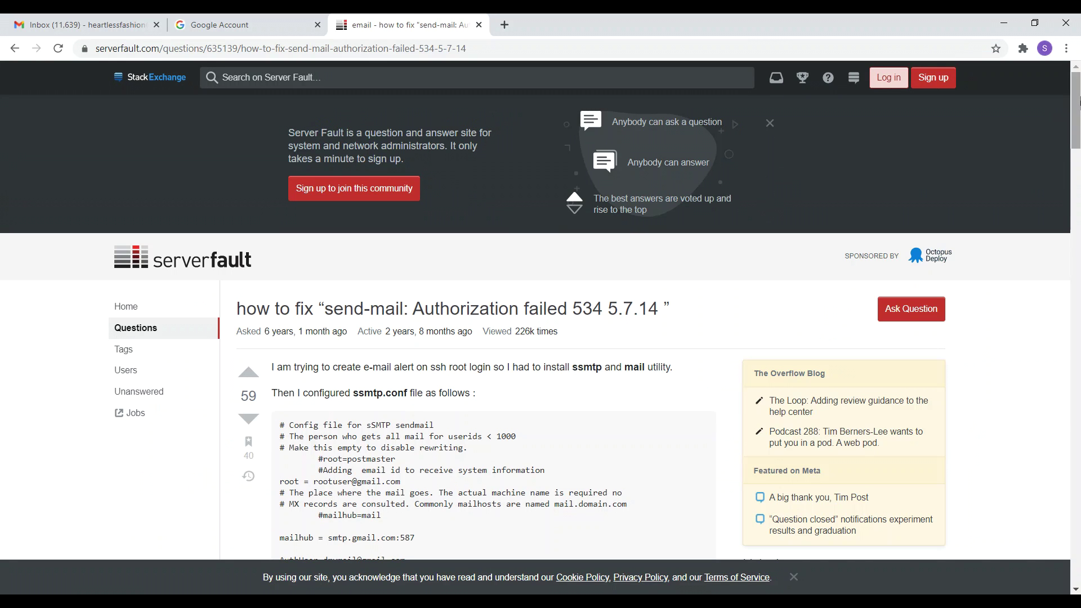
drag(1076, 102, 1079, 200)
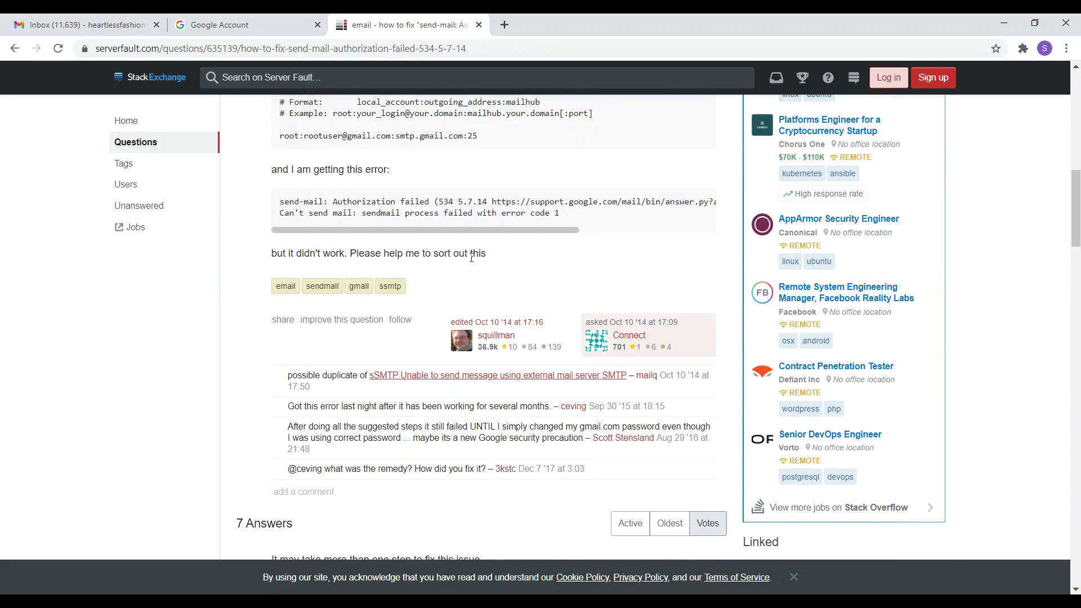
scroll(345, 308, down, 5)
scroll(345, 308, down, 10)
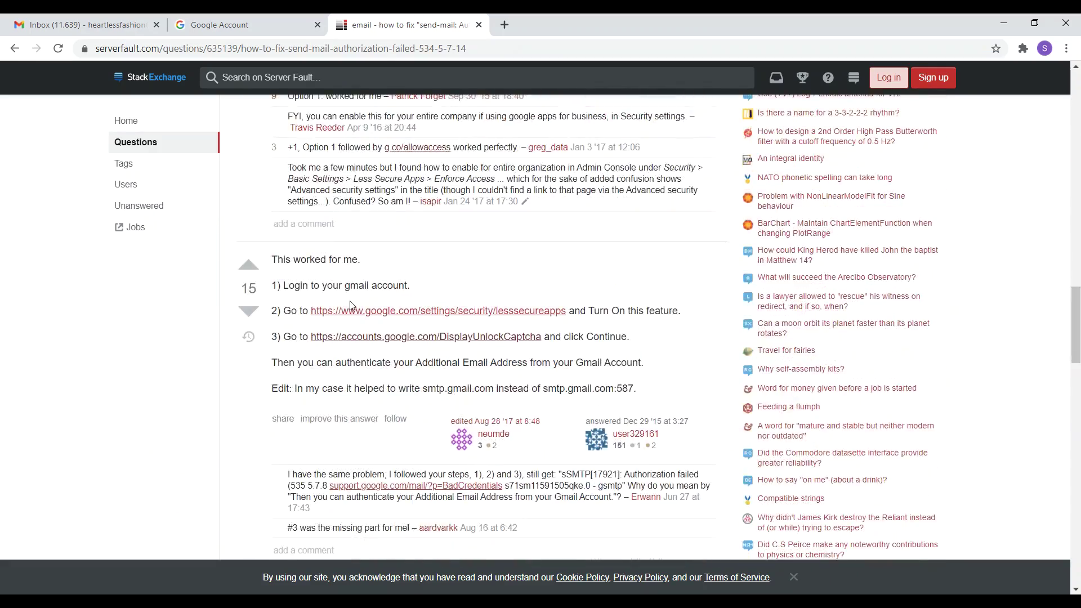
scroll(328, 294, down, 5)
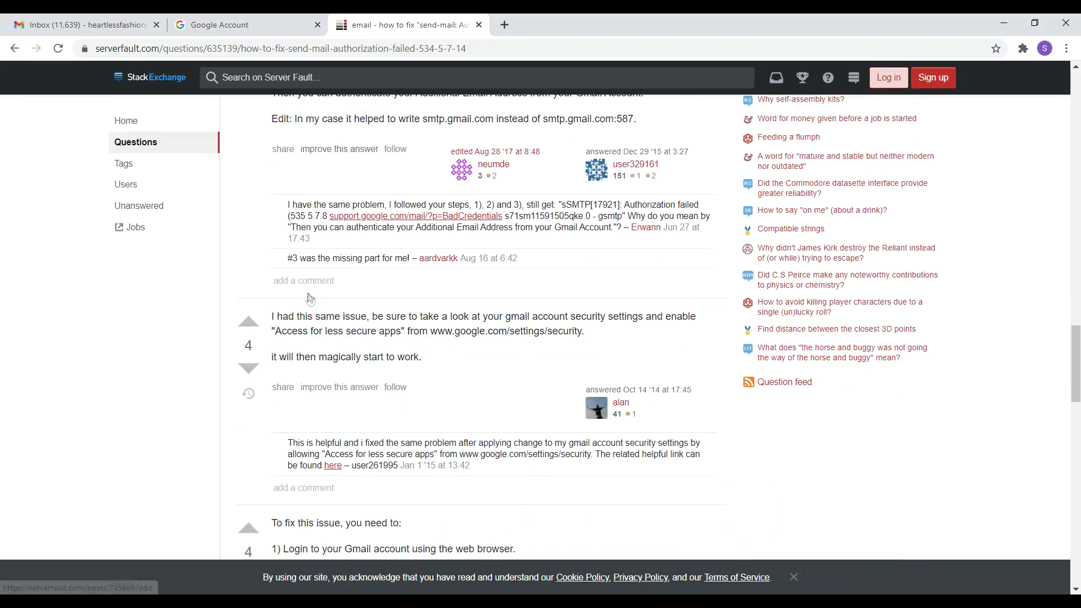
scroll(298, 316, up, 4)
scroll(299, 316, up, 13)
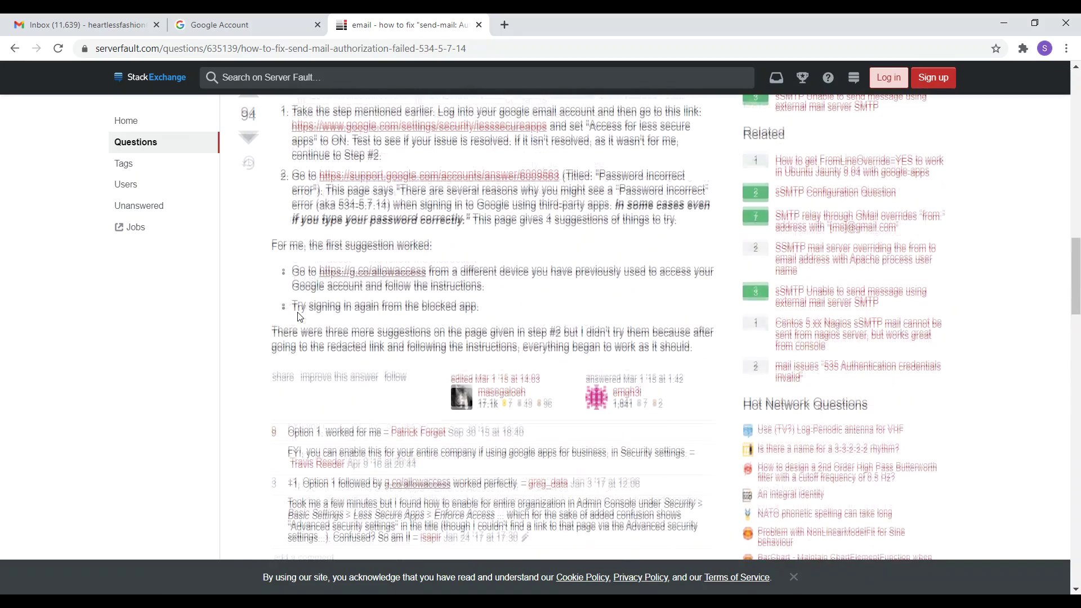
scroll(338, 296, down, 3)
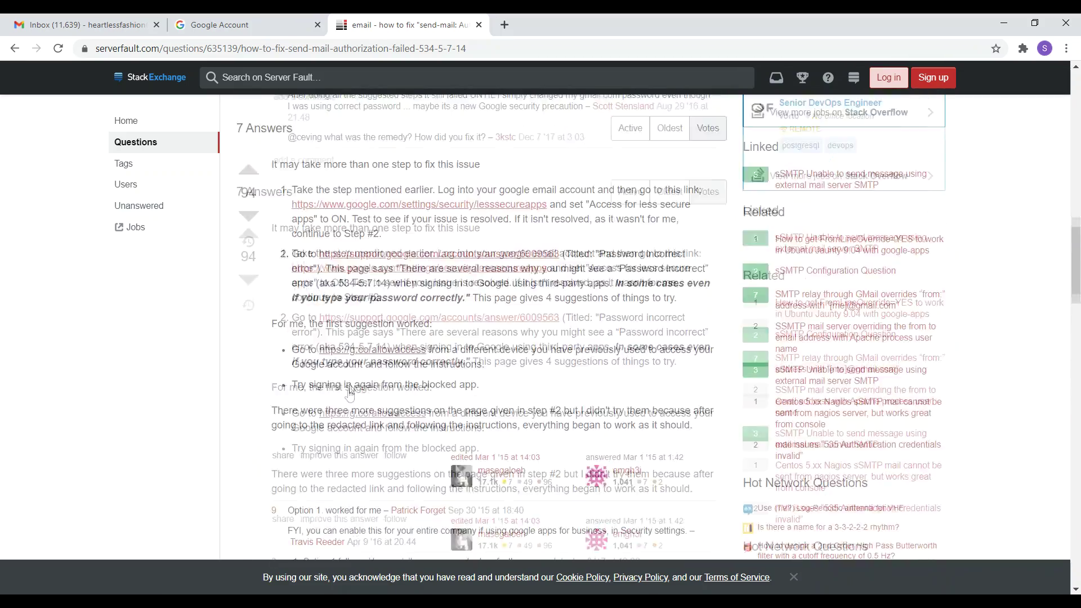
right_click(363, 346)
click(379, 353)
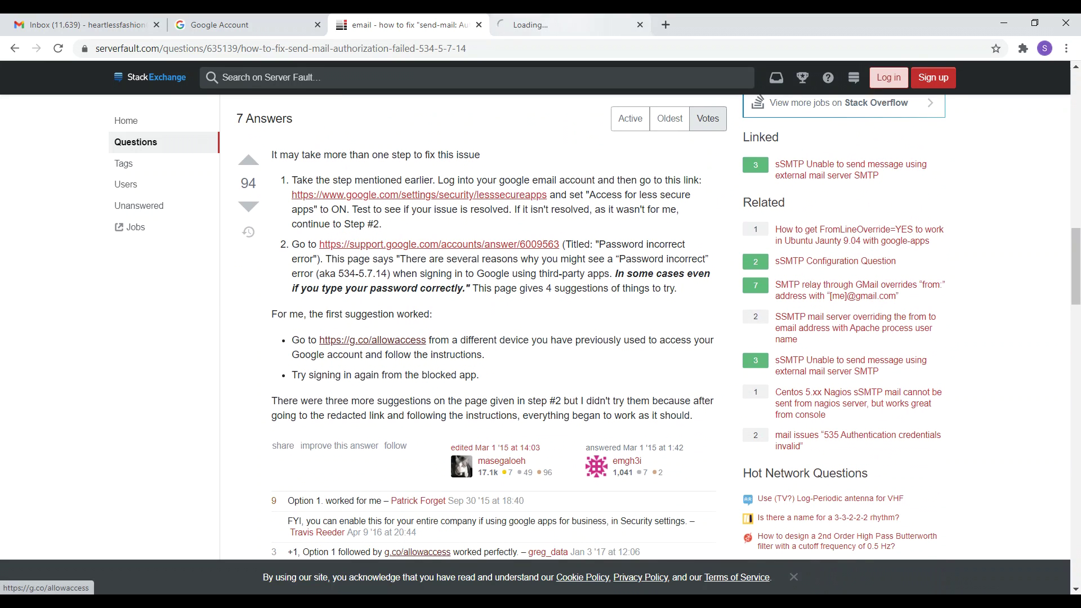
key(ctrl+Tab)
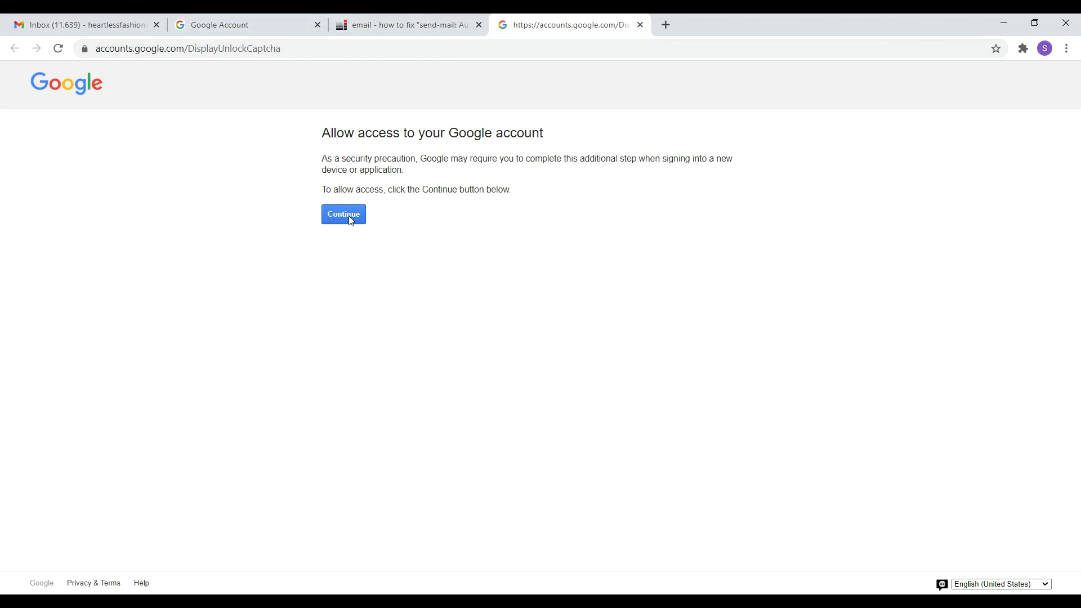
Switch from the Allow access page back to the Gmail inbox tab.
click(104, 25)
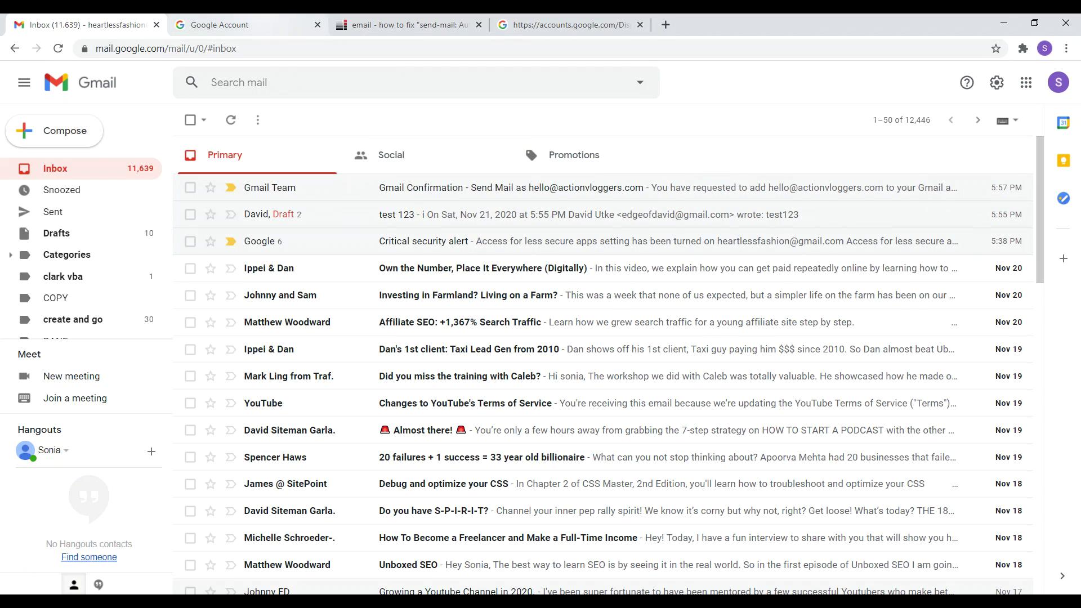
click(248, 25)
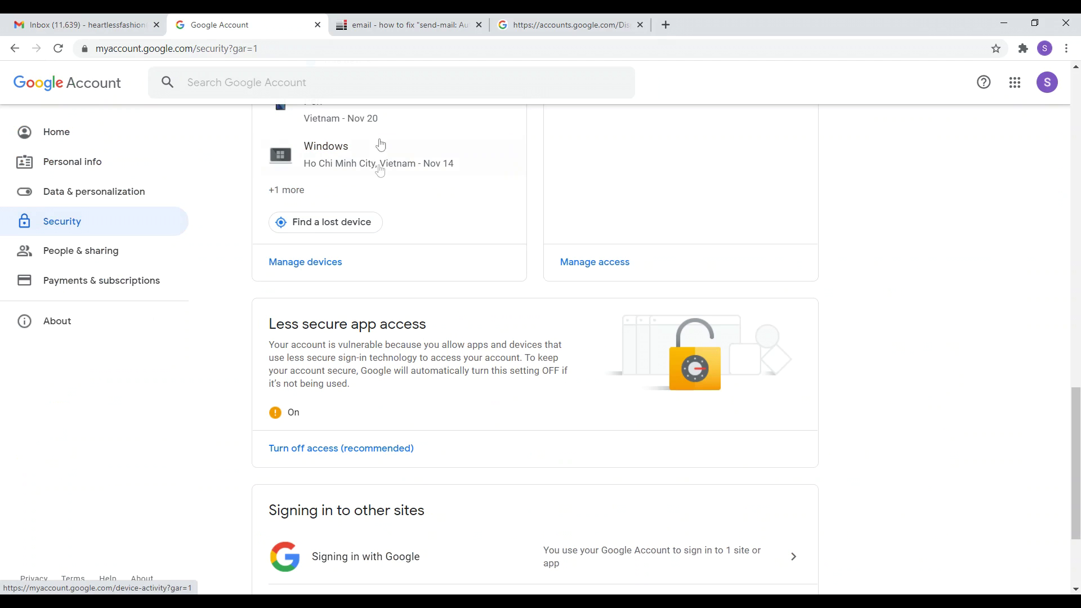
click(407, 26)
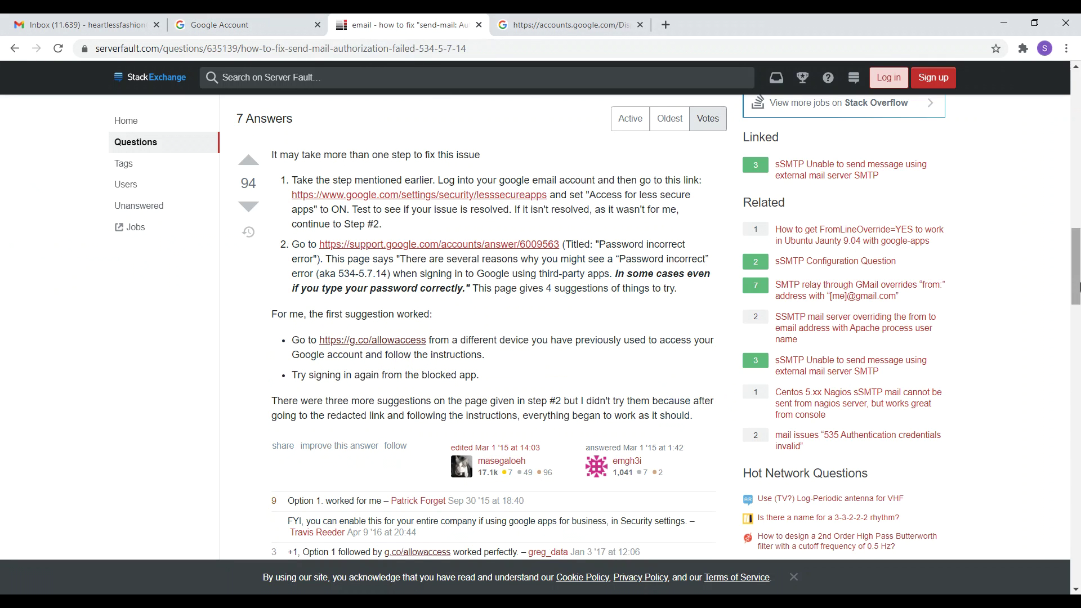
drag(1076, 265, 1077, 217)
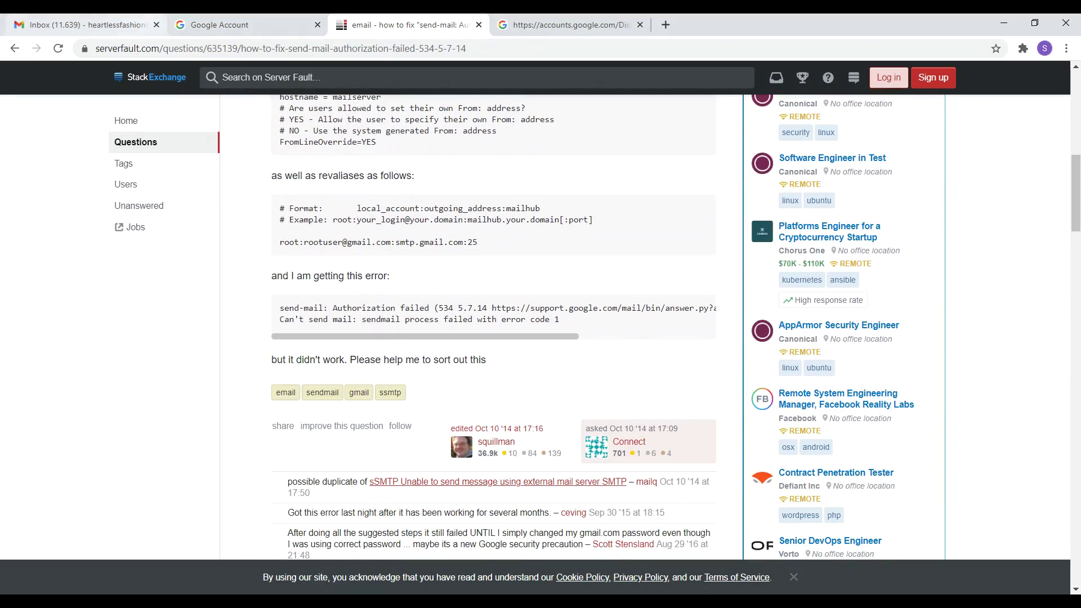
click(542, 20)
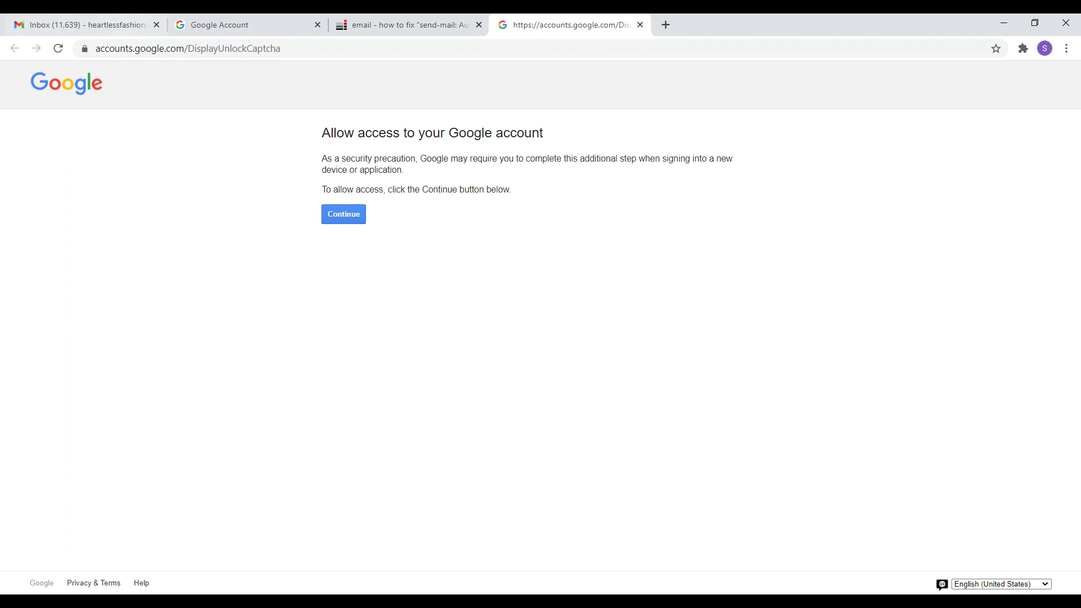
key(ctrl+1)
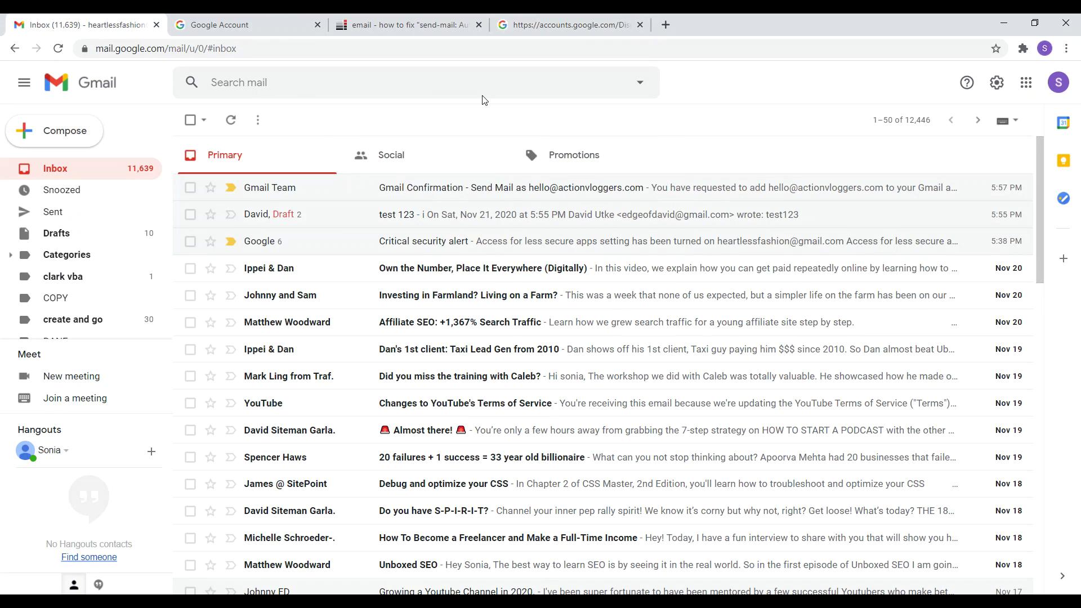